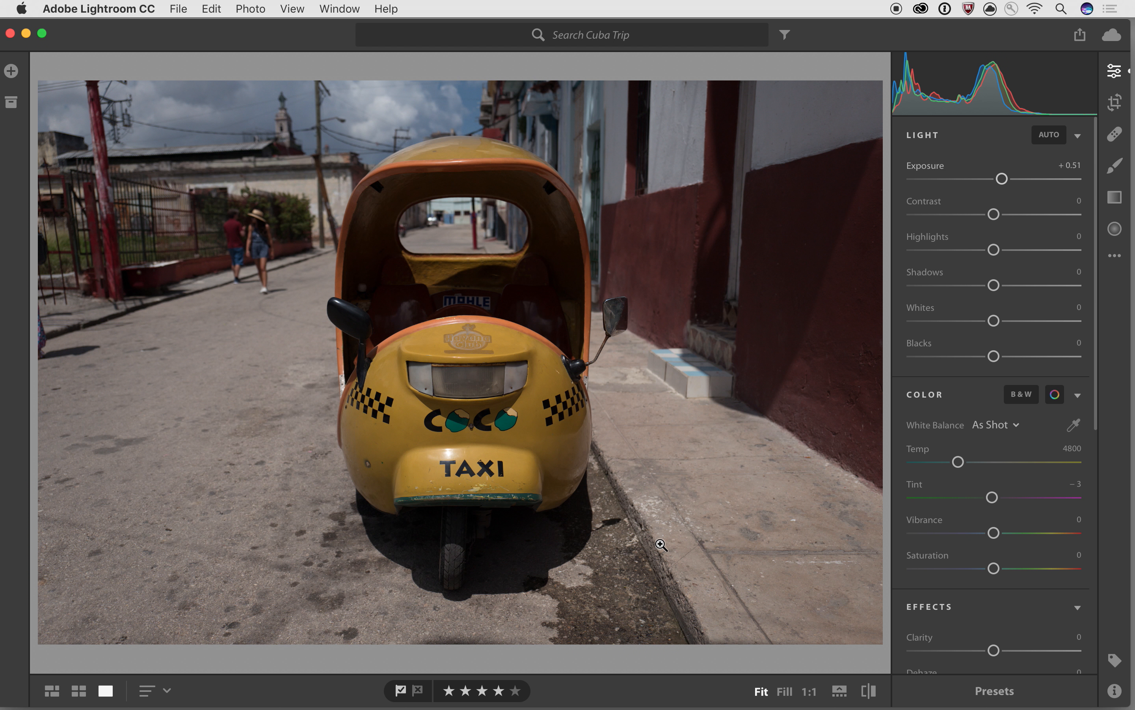
# - Scroll the Edit panel down past Light and Color to show Effects and Detail
pyautogui.scroll(-10, 1002, 472)
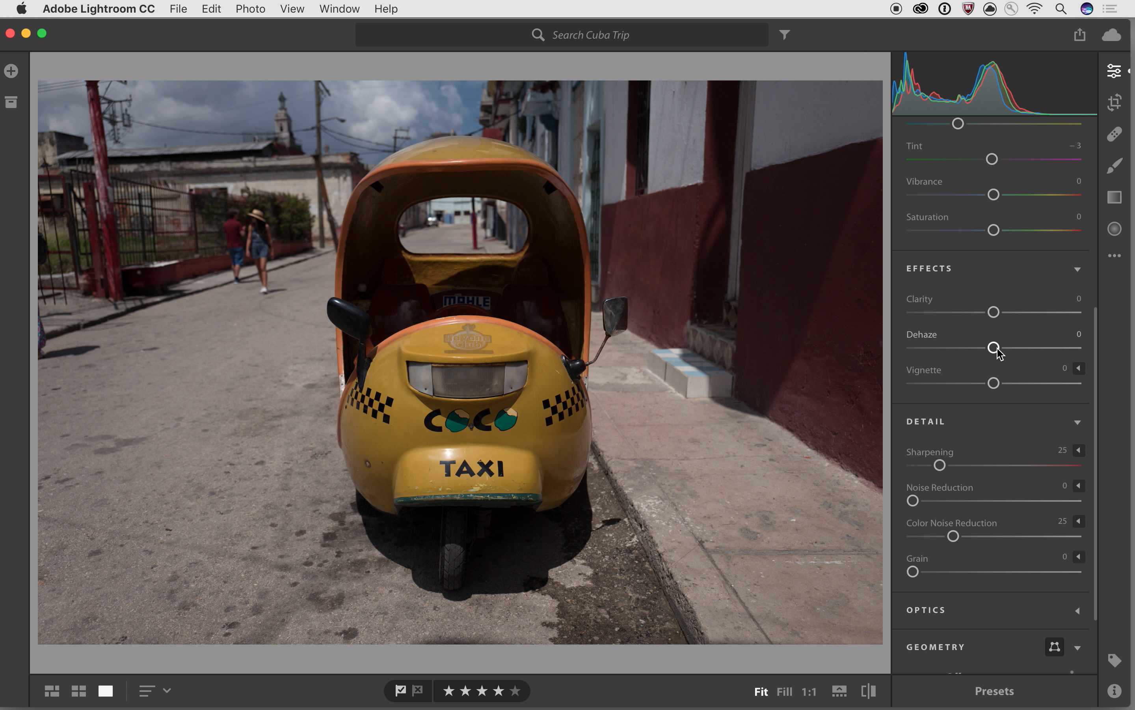
# - Preview negative and strong Dehaze on the taxi photo, then settle Dehaze at +60
pyautogui.moveTo(998, 353); pyautogui.dragTo(953, 357)
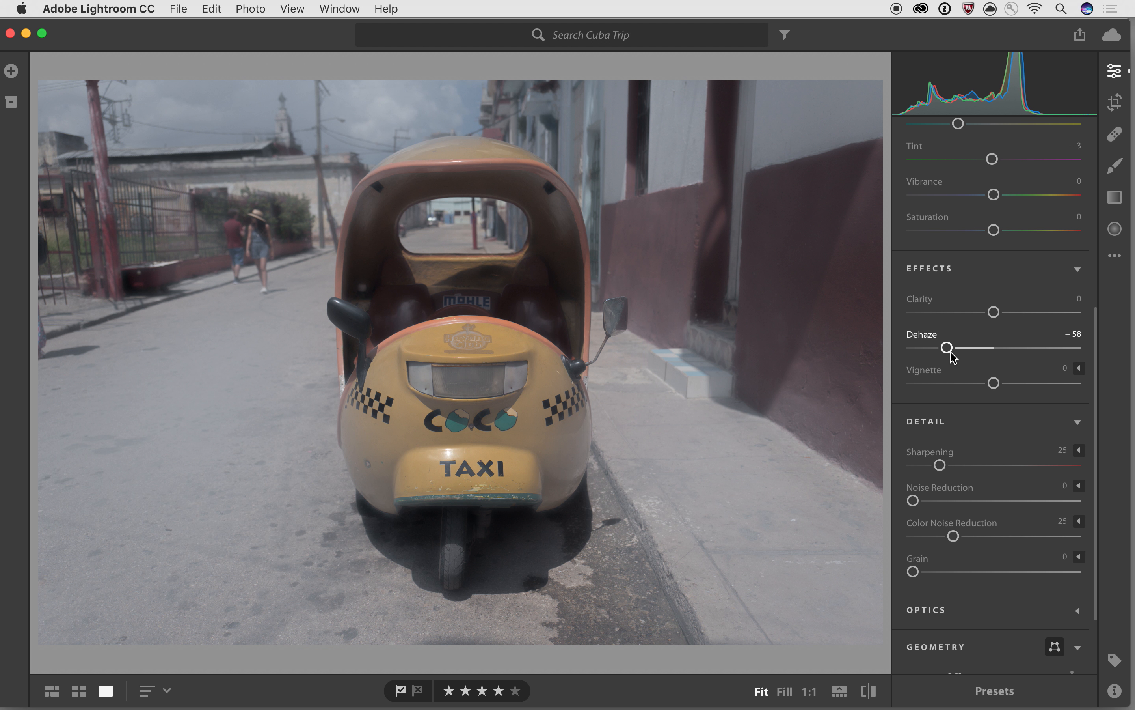
pyautogui.moveTo(953, 357); pyautogui.dragTo(1056, 357)
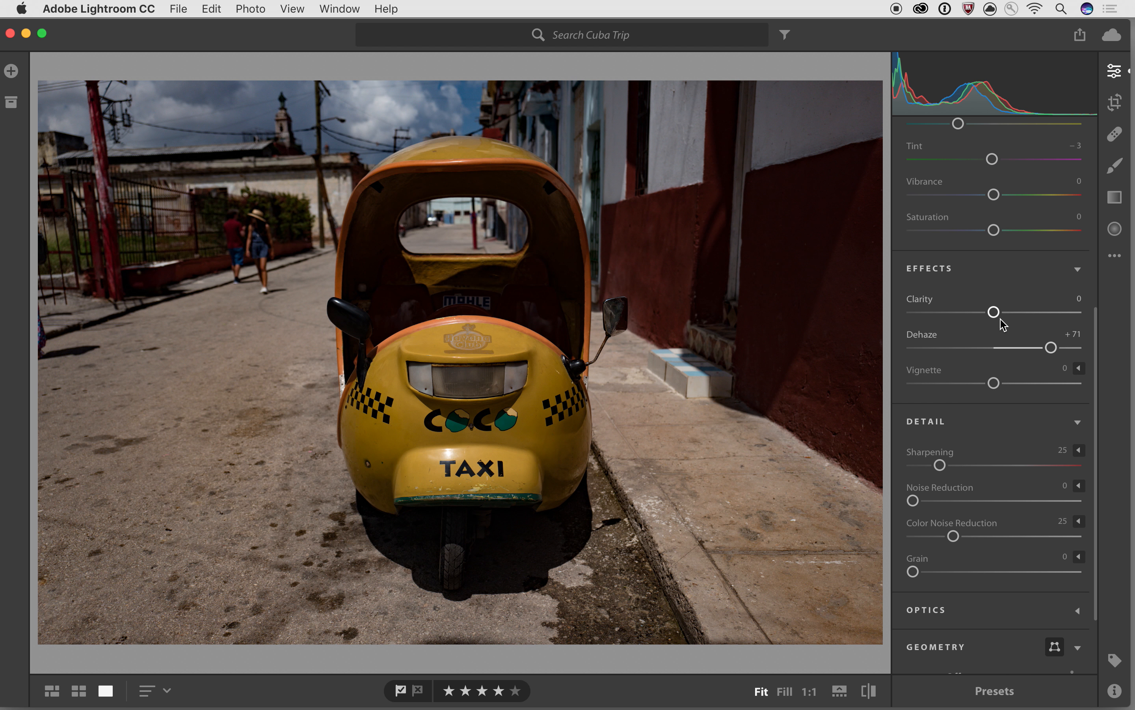
pyautogui.moveTo(1051, 348)
pyautogui.mouseDown()
pyautogui.moveTo(1017, 350)
pyautogui.moveTo(1046, 353)
pyautogui.mouseUp()
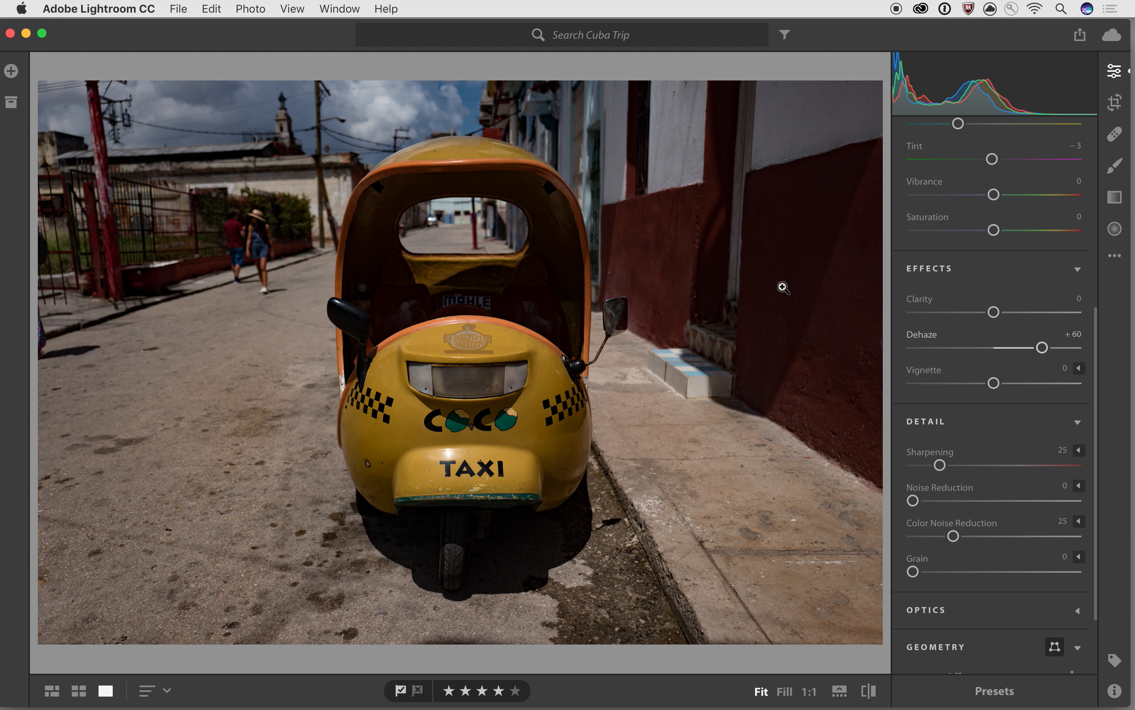
# - Push Clarity to +40 while checking the Havana Club logo at 1:1, then settle at +29
pyautogui.moveTo(994, 312); pyautogui.dragTo(1011, 312)
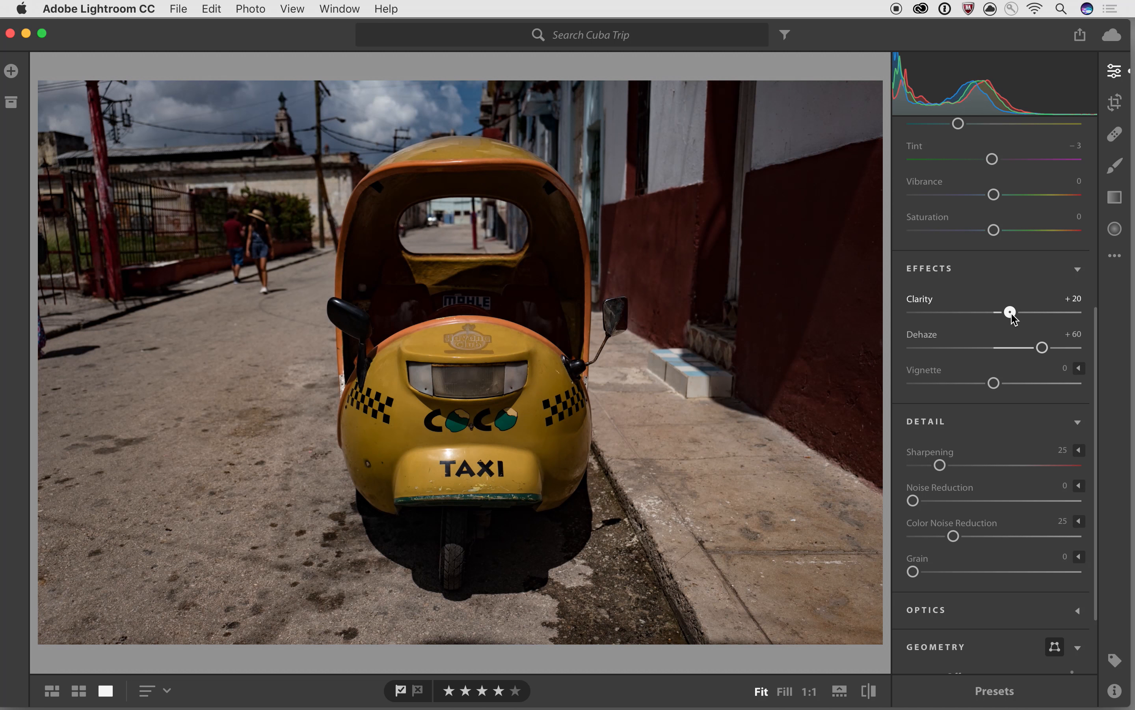
pyautogui.click(468, 342)
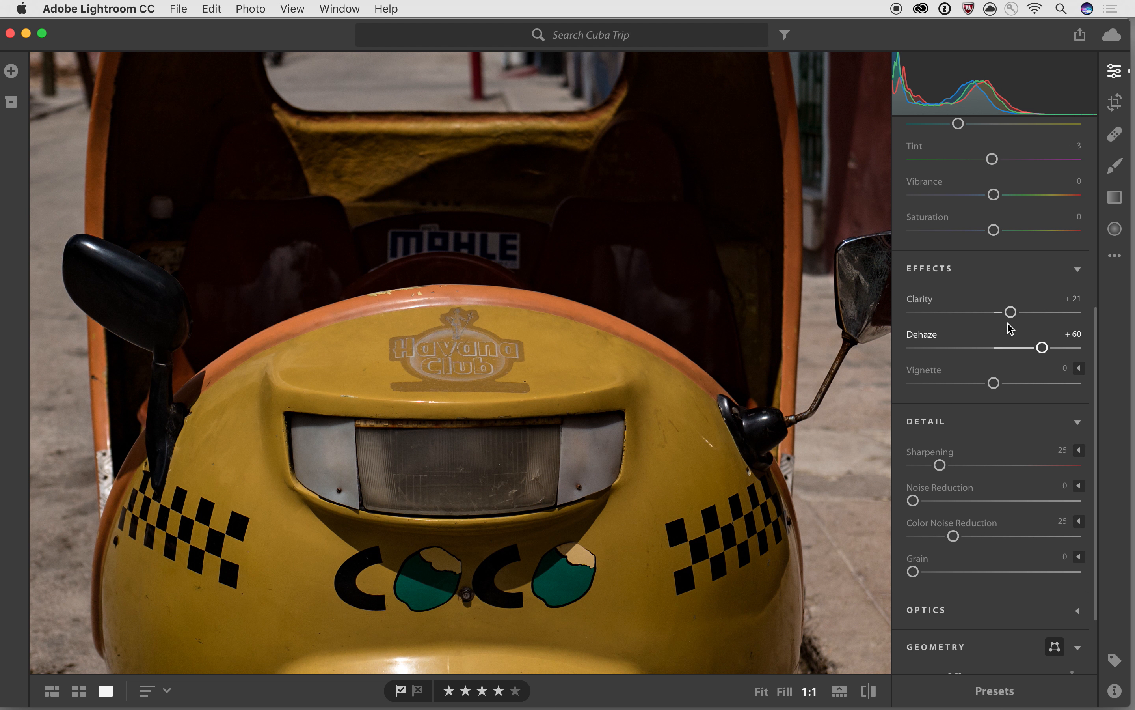
pyautogui.moveTo(1011, 312); pyautogui.dragTo(1036, 317)
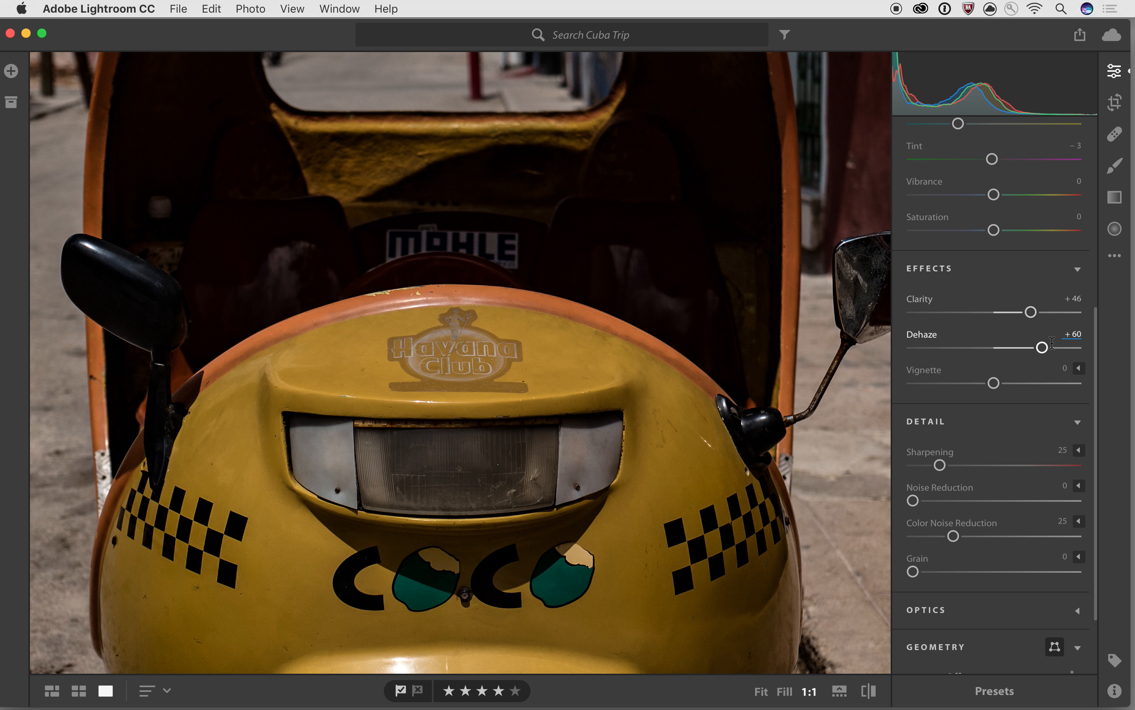
pyautogui.moveTo(1031, 313)
pyautogui.mouseDown()
pyautogui.moveTo(997, 315)
pyautogui.moveTo(1039, 315)
pyautogui.moveTo(1029, 313)
pyautogui.mouseUp()
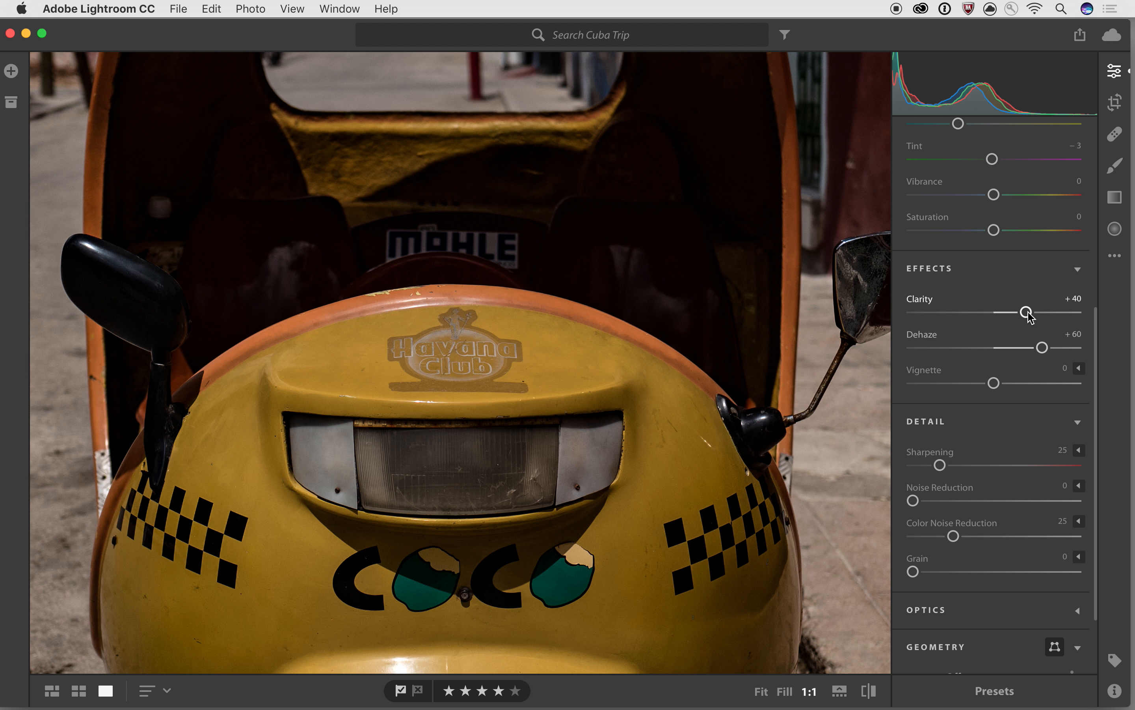
pyautogui.click(657, 225)
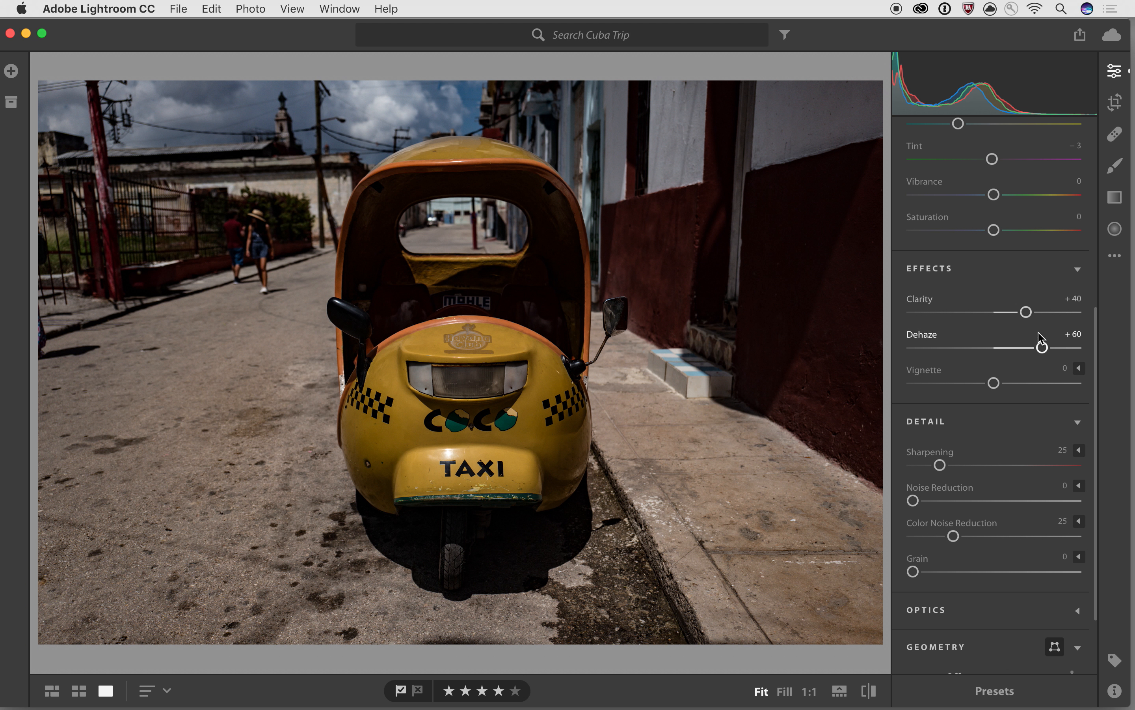
pyautogui.moveTo(1026, 311); pyautogui.dragTo(1017, 311)
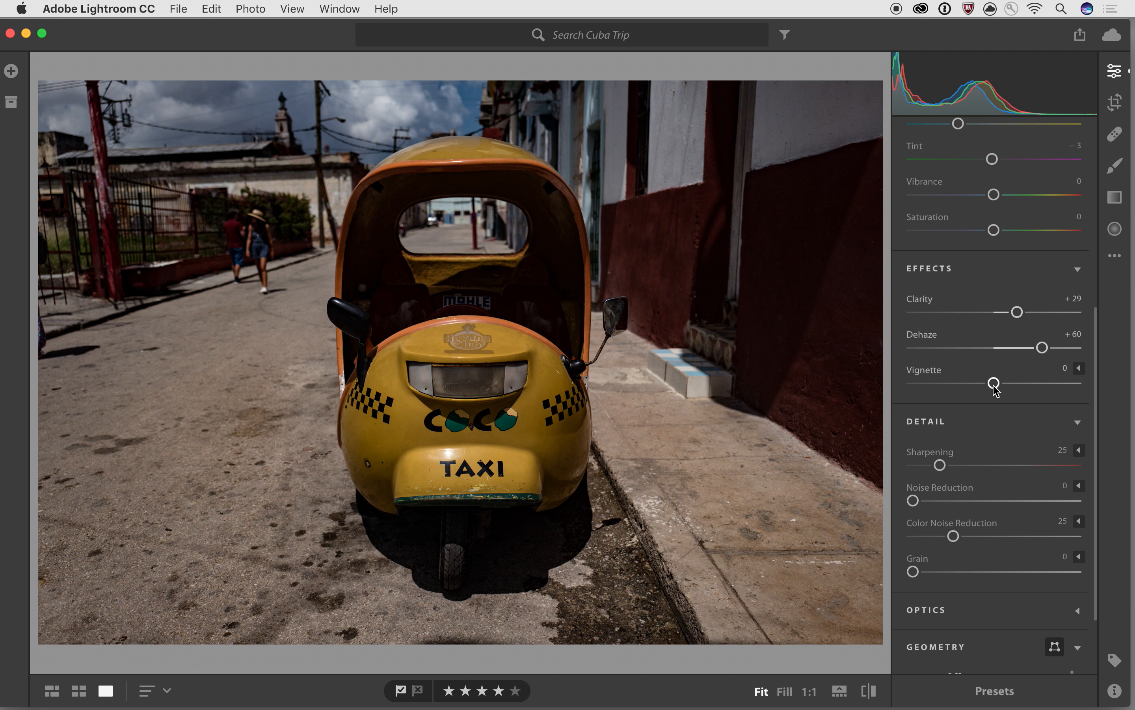
# - Darken the taxi photo's edges with a -23 Vignette softened by Feather 88
pyautogui.moveTo(995, 388)
pyautogui.mouseDown()
pyautogui.moveTo(948, 385)
pyautogui.moveTo(931, 398)
pyautogui.moveTo(1062, 393)
pyautogui.moveTo(994, 391)
pyautogui.mouseUp()
pyautogui.click(1079, 368)
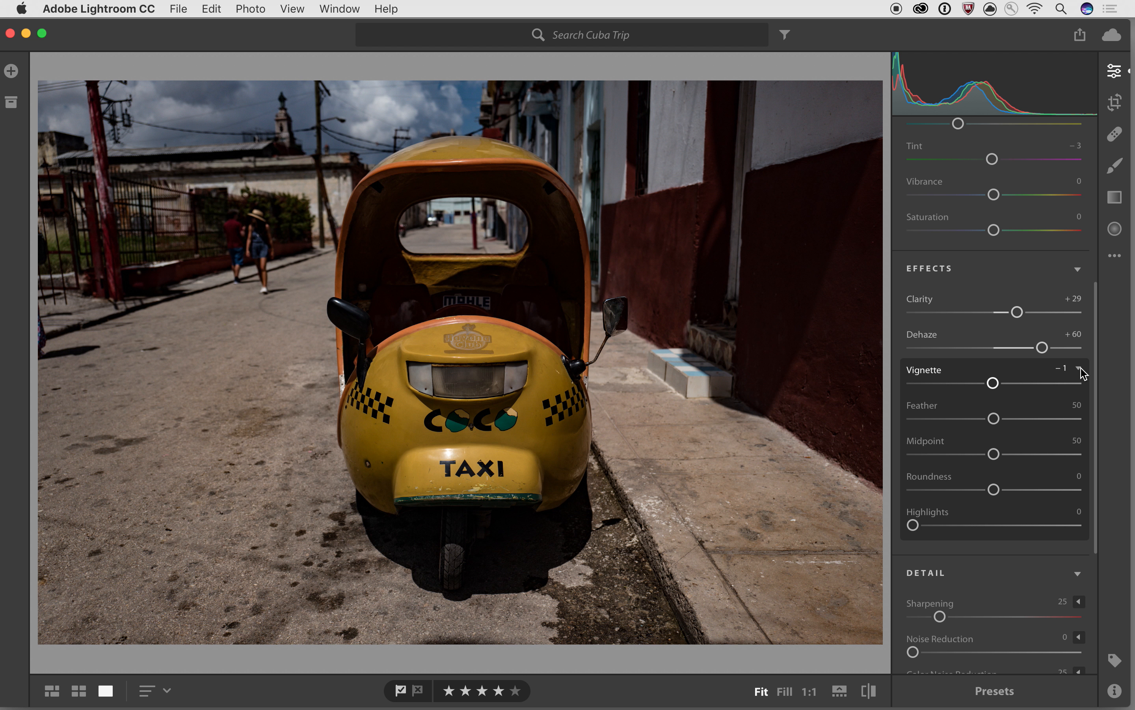
pyautogui.moveTo(993, 382); pyautogui.dragTo(968, 387)
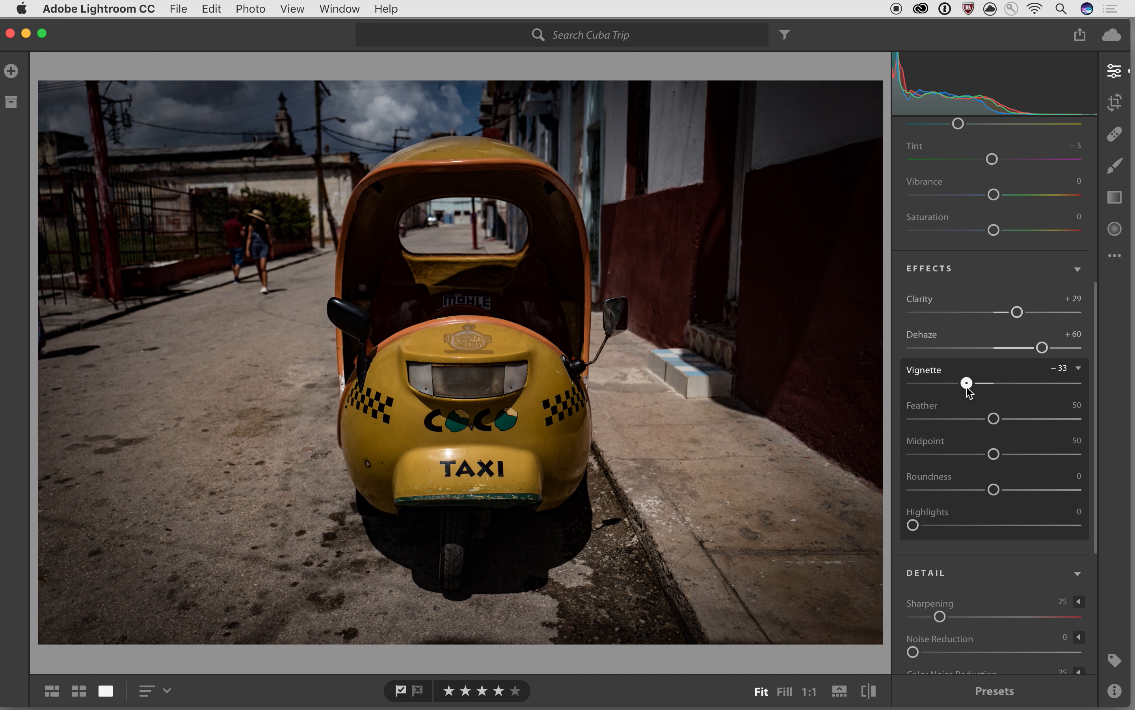
pyautogui.moveTo(967, 387); pyautogui.dragTo(967, 386)
pyautogui.moveTo(968, 389)
pyautogui.moveTo(994, 418); pyautogui.dragTo(913, 419)
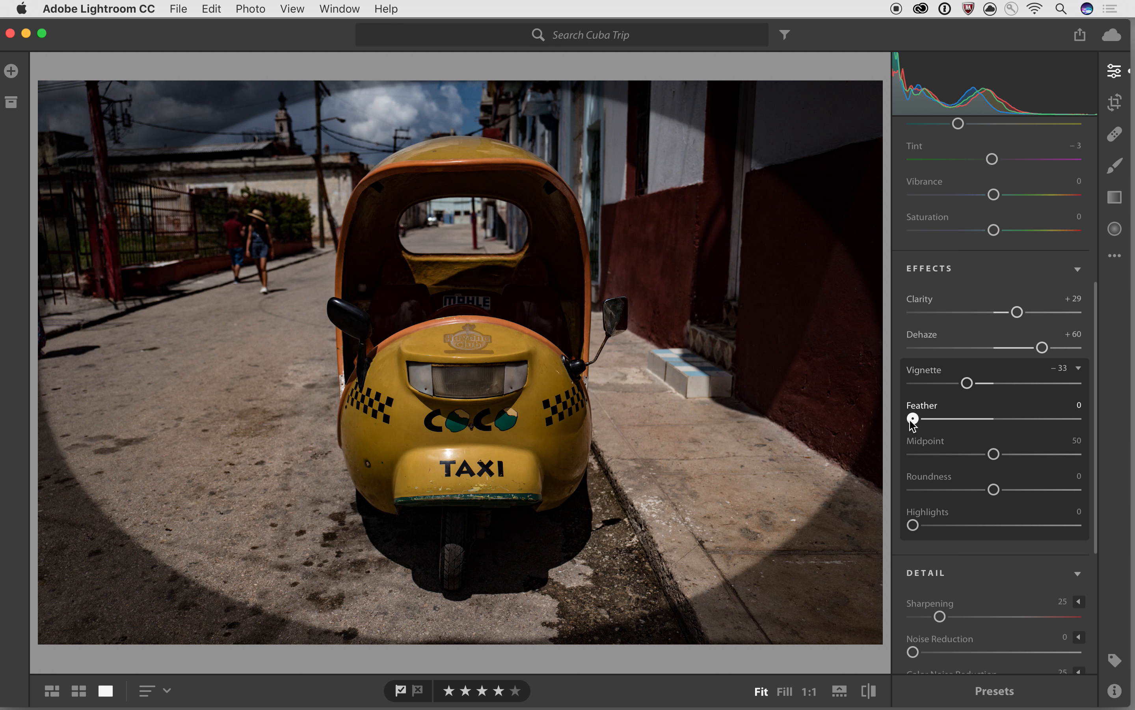
pyautogui.moveTo(913, 419); pyautogui.dragTo(963, 431)
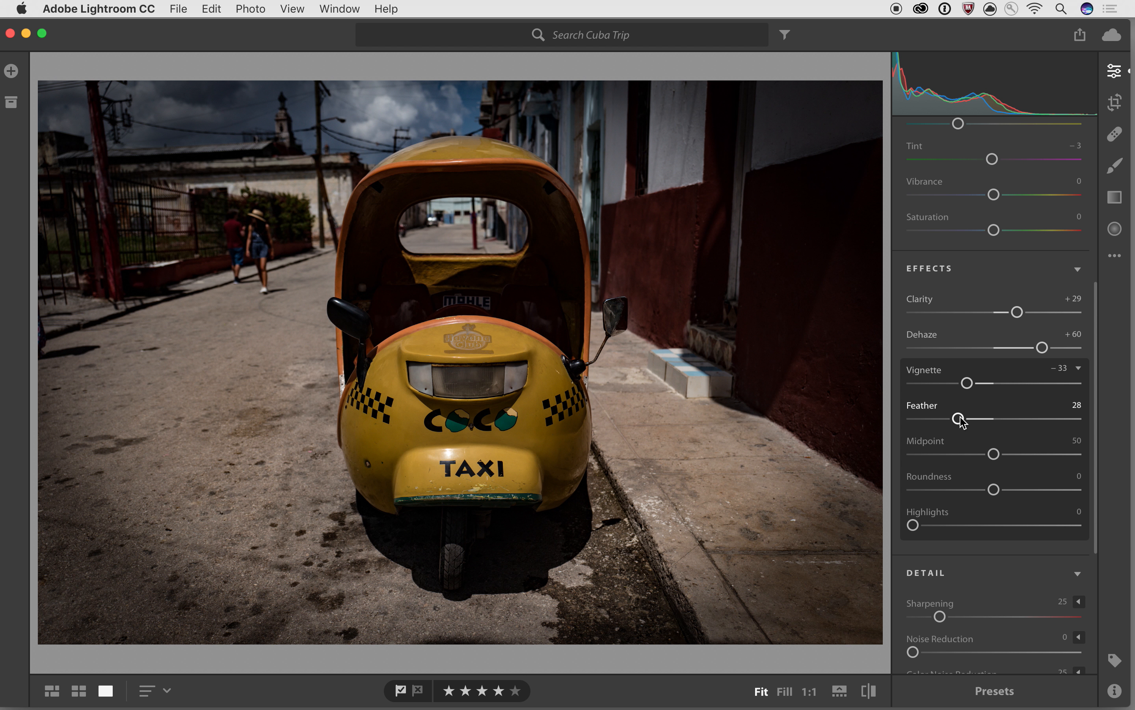
pyautogui.moveTo(960, 429); pyautogui.dragTo(1058, 426)
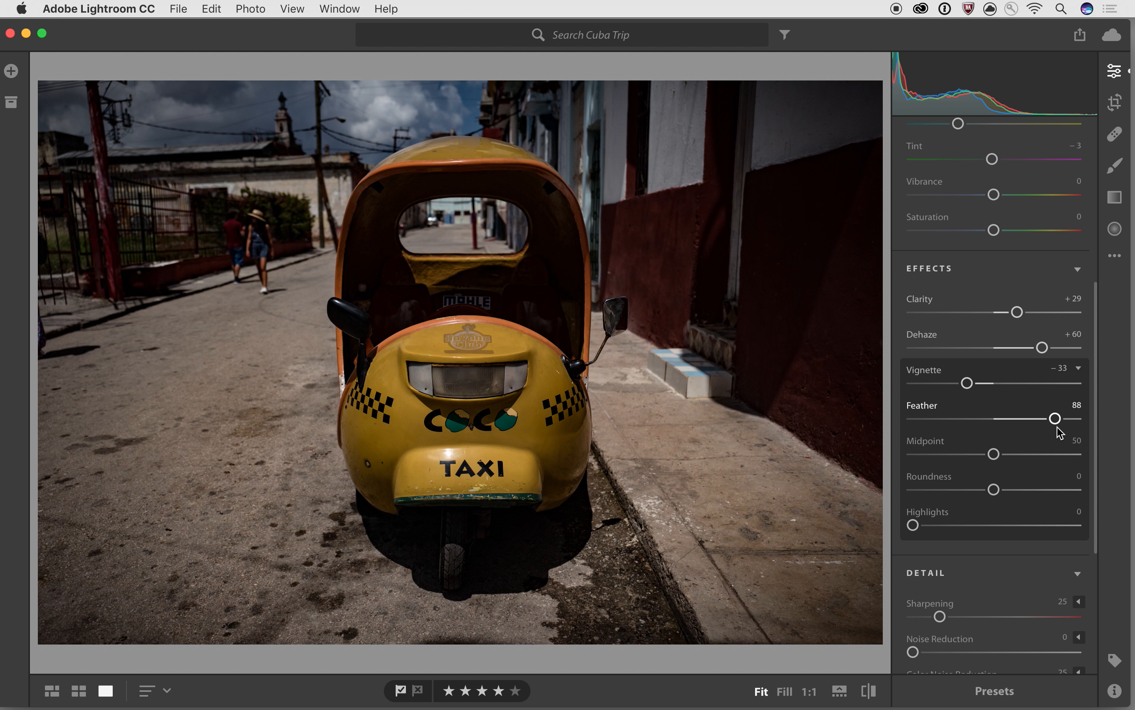
pyautogui.moveTo(968, 388); pyautogui.dragTo(976, 385)
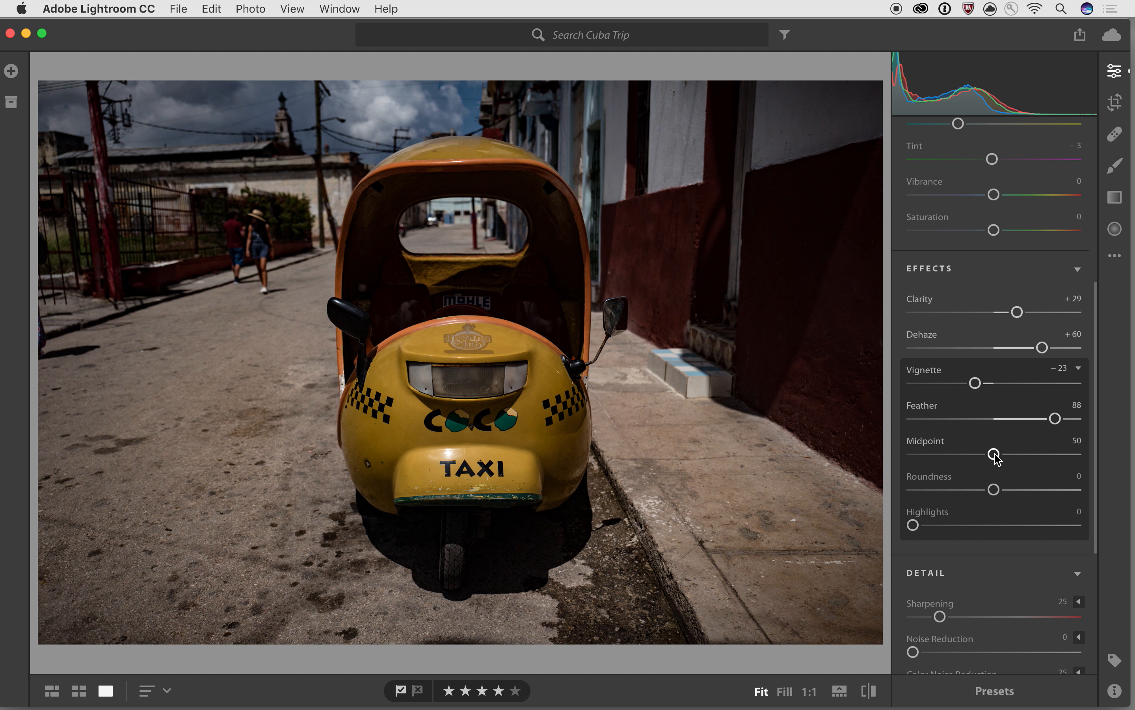
# - Shape the vignette with Midpoint 66, Roundness -16 and Feather 87
pyautogui.moveTo(996, 456)
pyautogui.mouseDown()
pyautogui.moveTo(1026, 455)
pyautogui.moveTo(925, 455)
pyautogui.moveTo(1064, 455)
pyautogui.moveTo(986, 455)
pyautogui.mouseUp()
pyautogui.moveTo(970, 462); pyautogui.dragTo(938, 457)
pyautogui.moveTo(1055, 418); pyautogui.dragTo(980, 497)
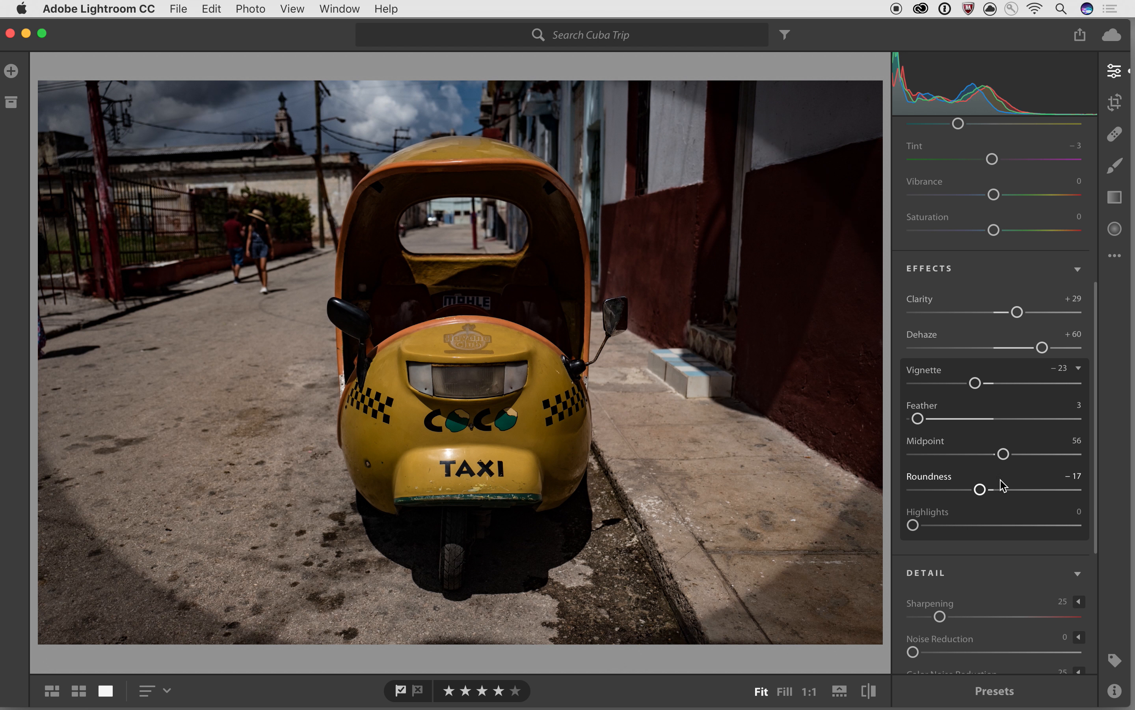
pyautogui.moveTo(965, 420); pyautogui.dragTo(1054, 419)
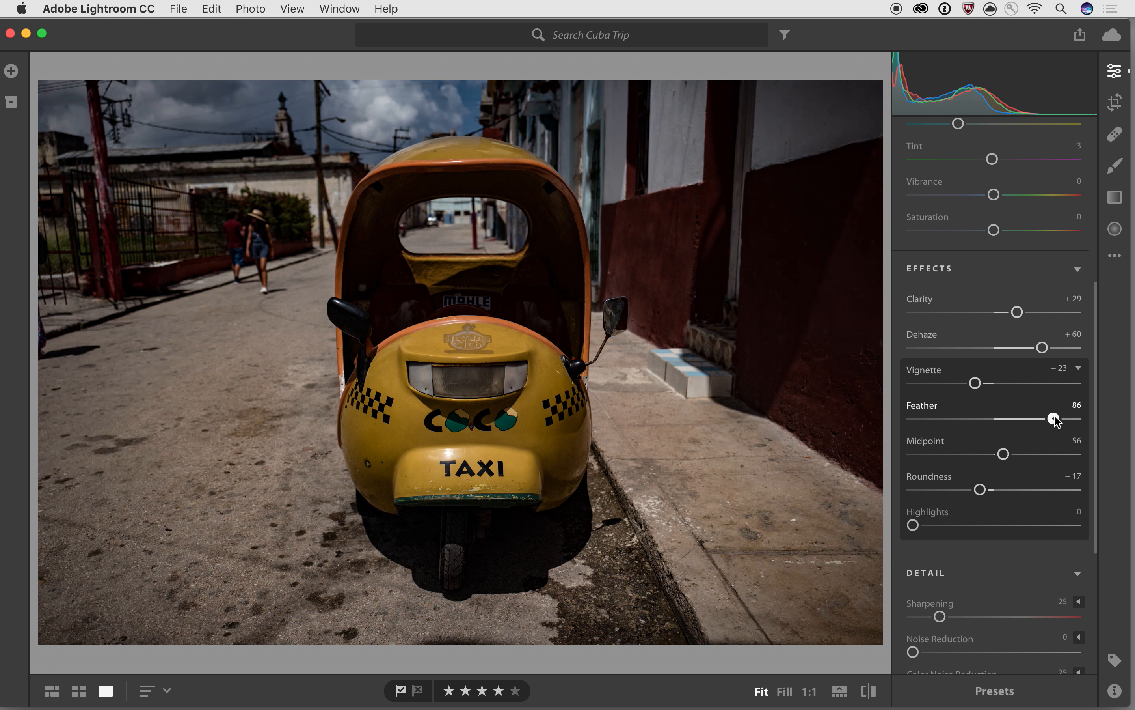
pyautogui.moveTo(1004, 454); pyautogui.dragTo(986, 492)
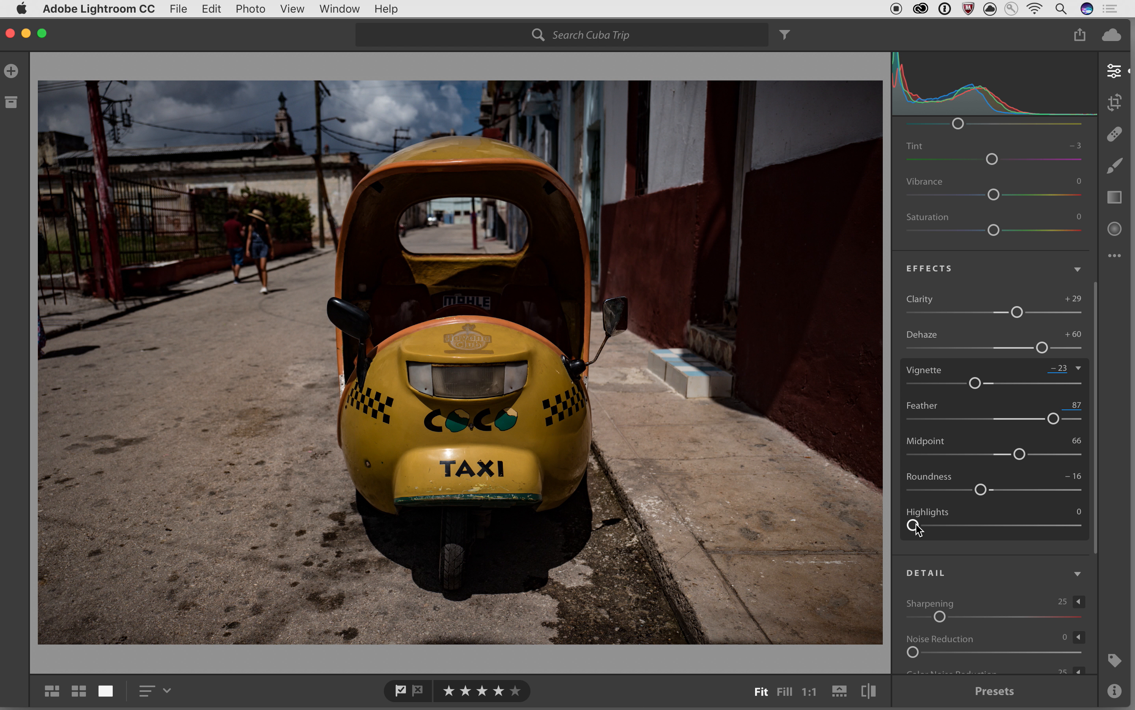
# - Reset the Effects section to defaults, then compare by undoing and redoing the reset
pyautogui.click(981, 268)
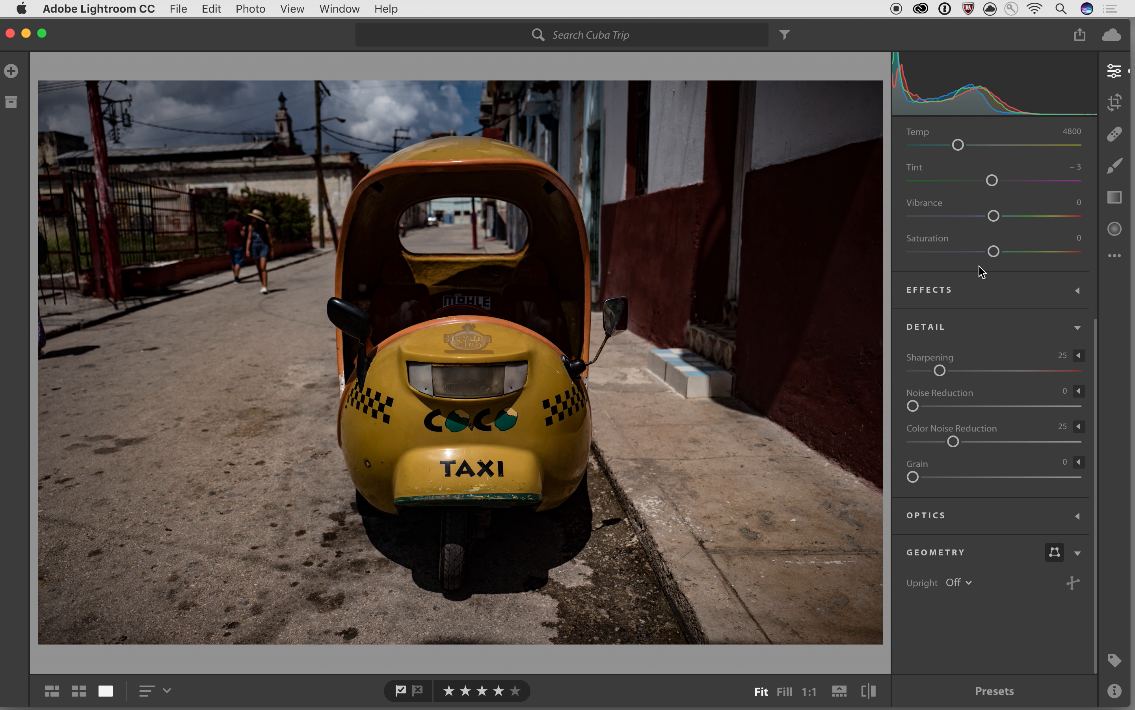
pyautogui.click(985, 293)
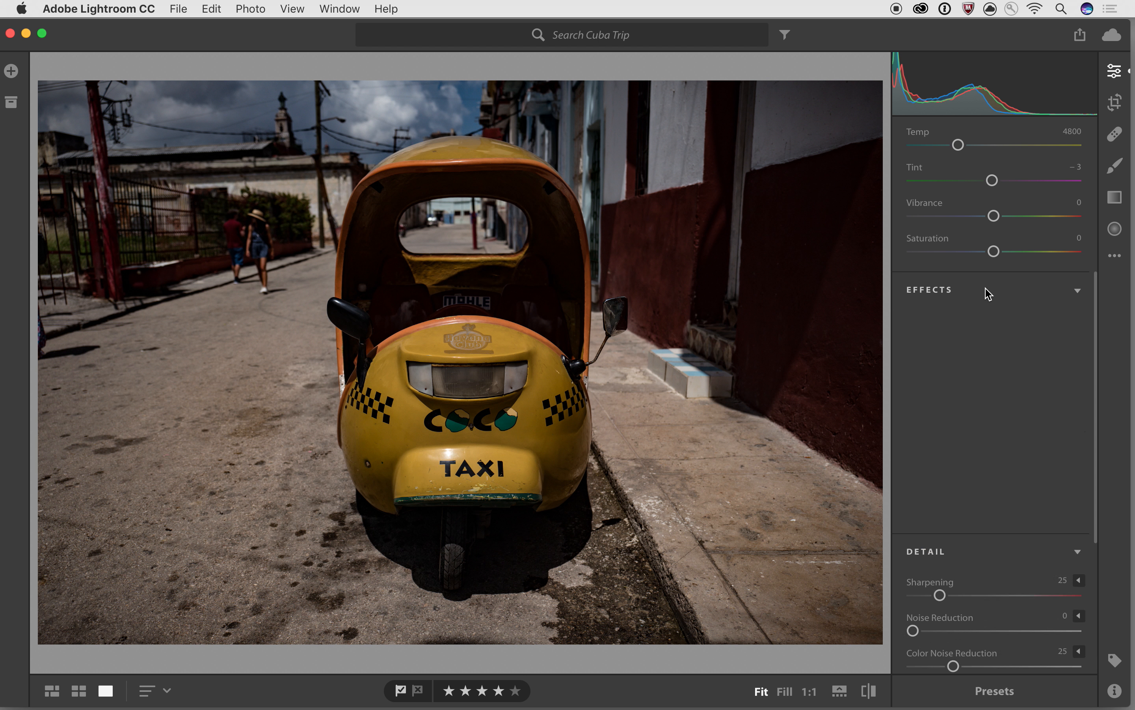
pyautogui.press('alt')
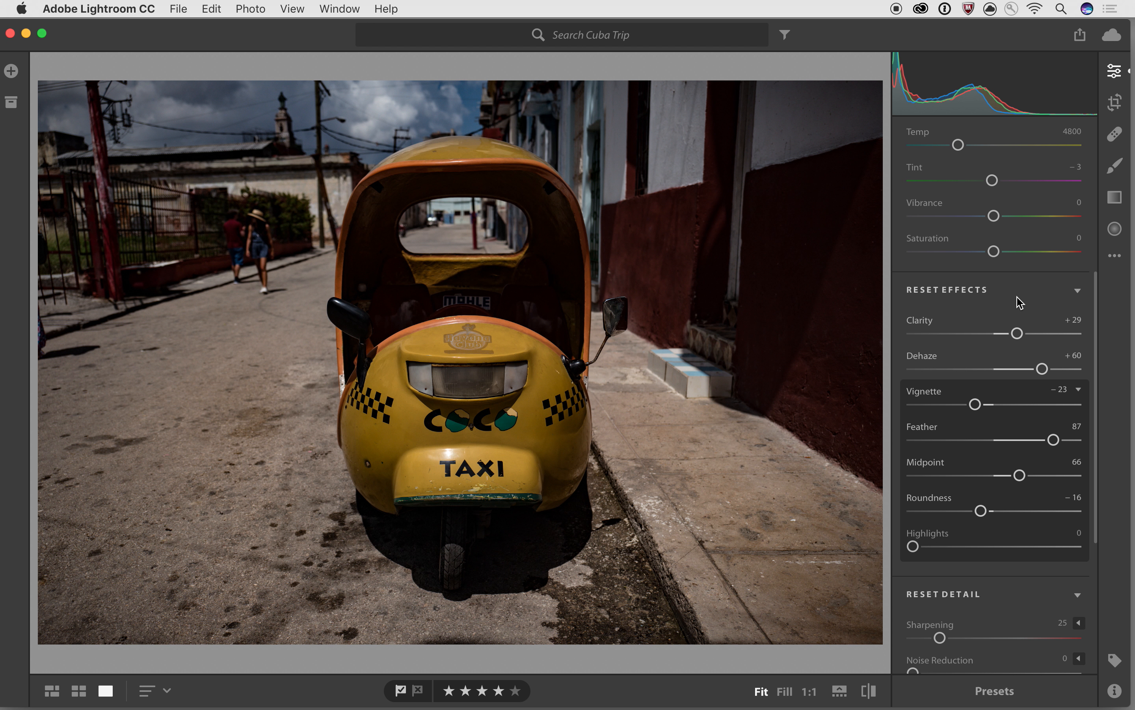
pyautogui.keyDown('alt'); pyautogui.click(955, 291); pyautogui.keyUp('alt')
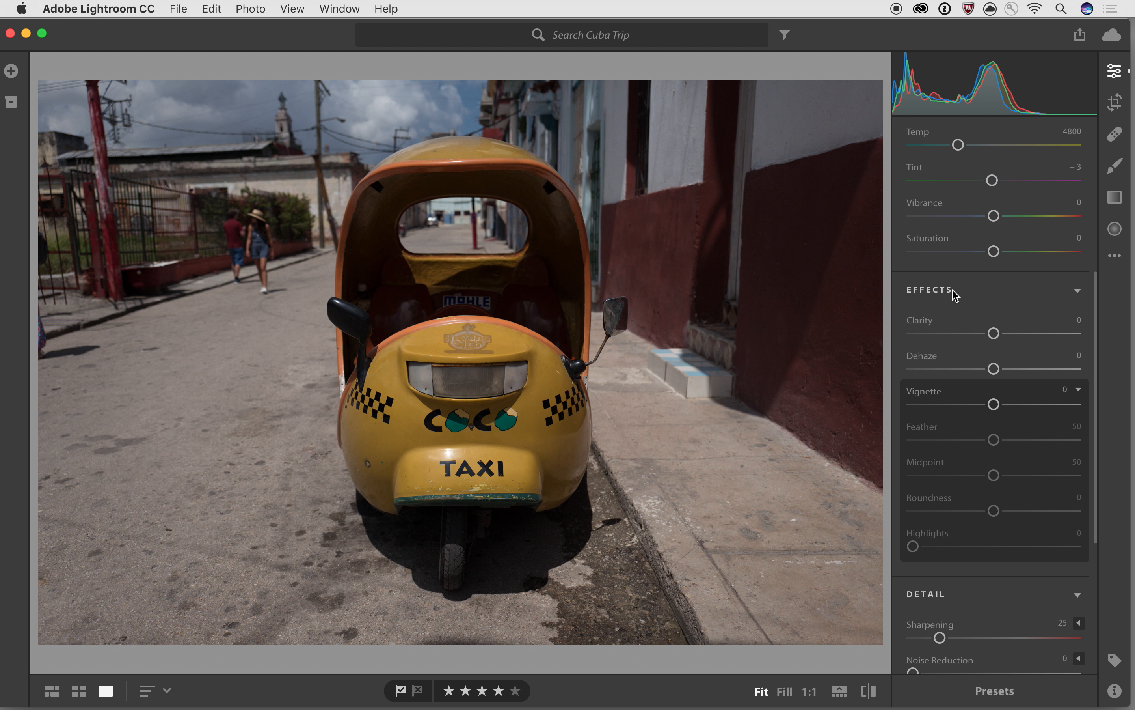
pyautogui.press('super+z')
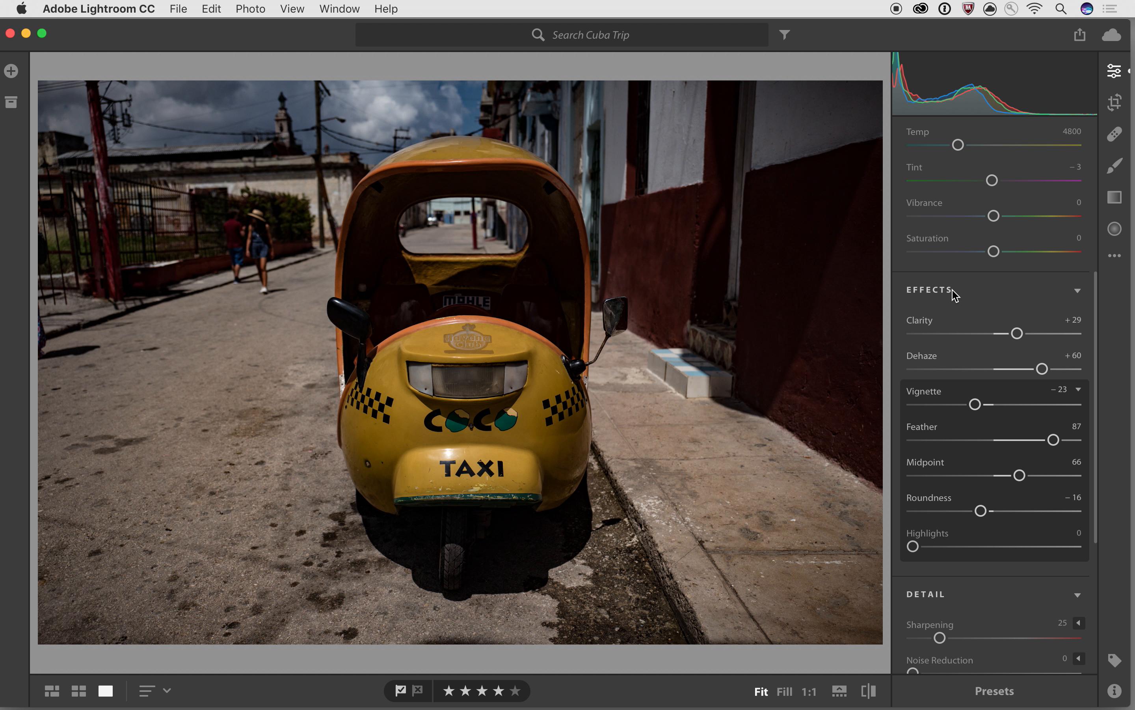
pyautogui.press('super+shift+z')
# - Toggle the Clarity edit off and on, keep the Effects adjustments, and collapse Effects
pyautogui.press('super+z')
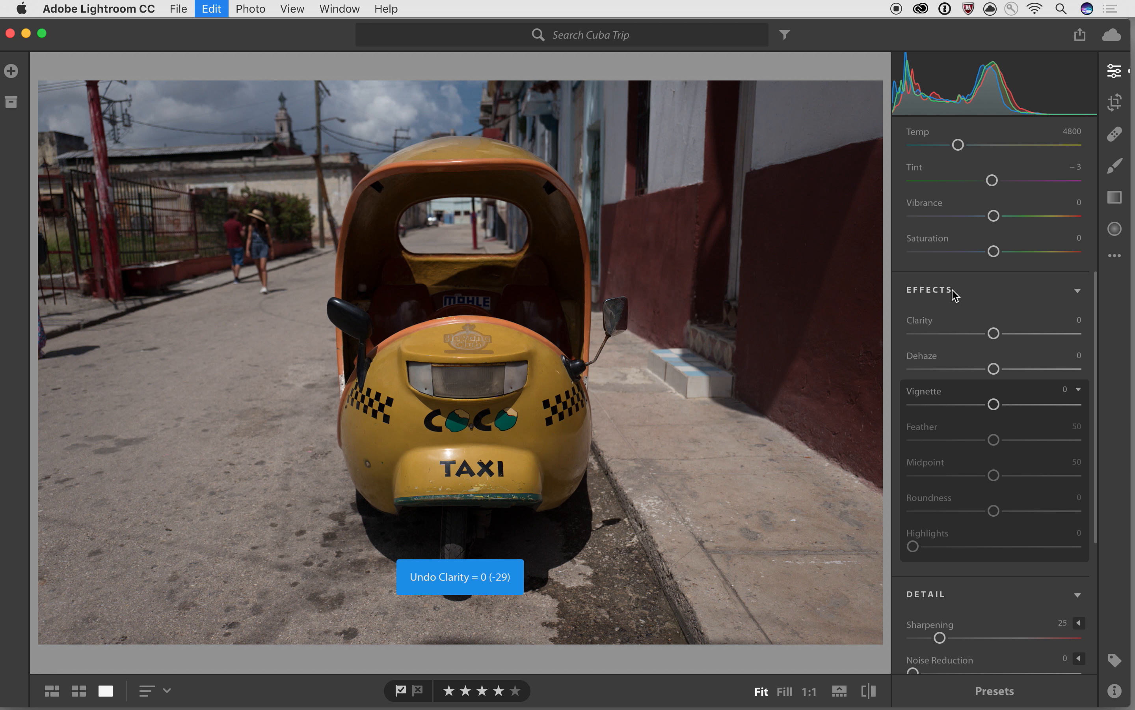
pyautogui.press('super+shift+z')
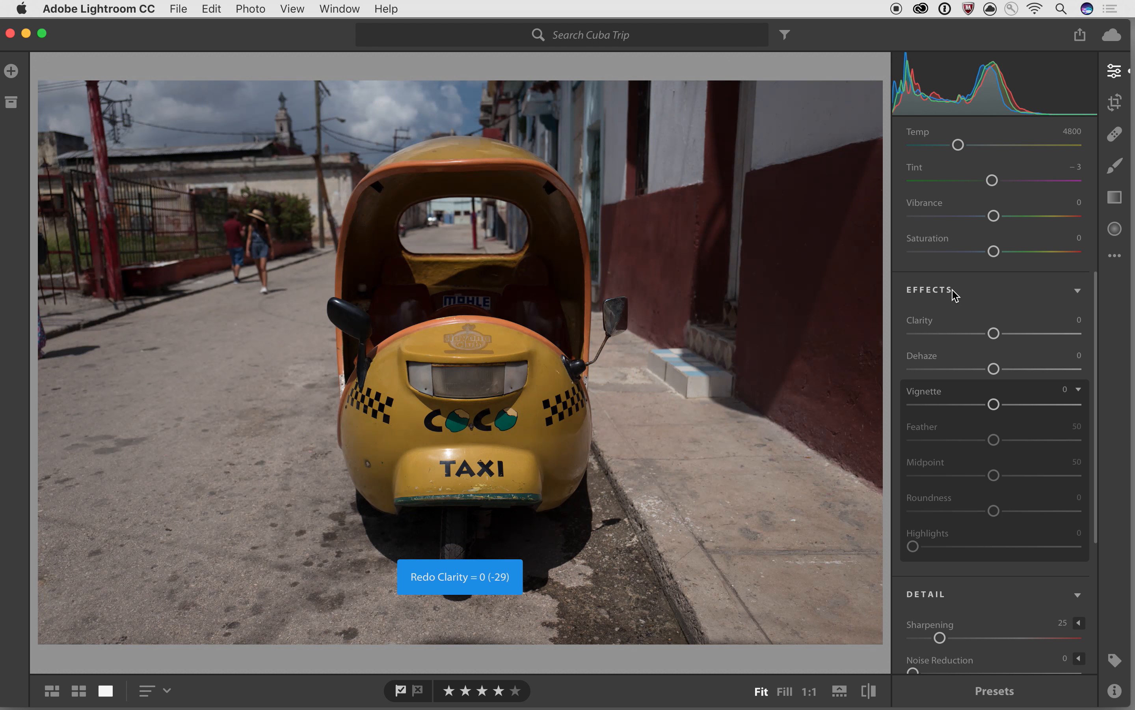
pyautogui.press('super+z')
pyautogui.click(1046, 294)
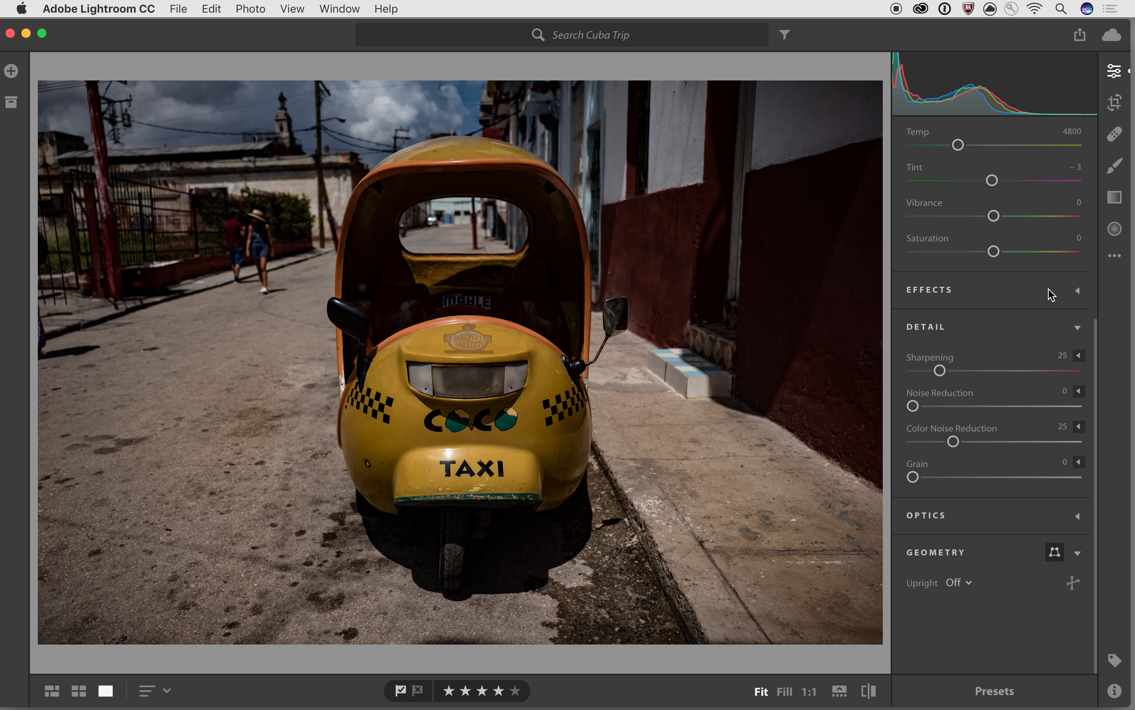
# - Lift Shadows to +28 and Vibrance to +17 on the taxi photo
pyautogui.scroll(5, 1051, 294)
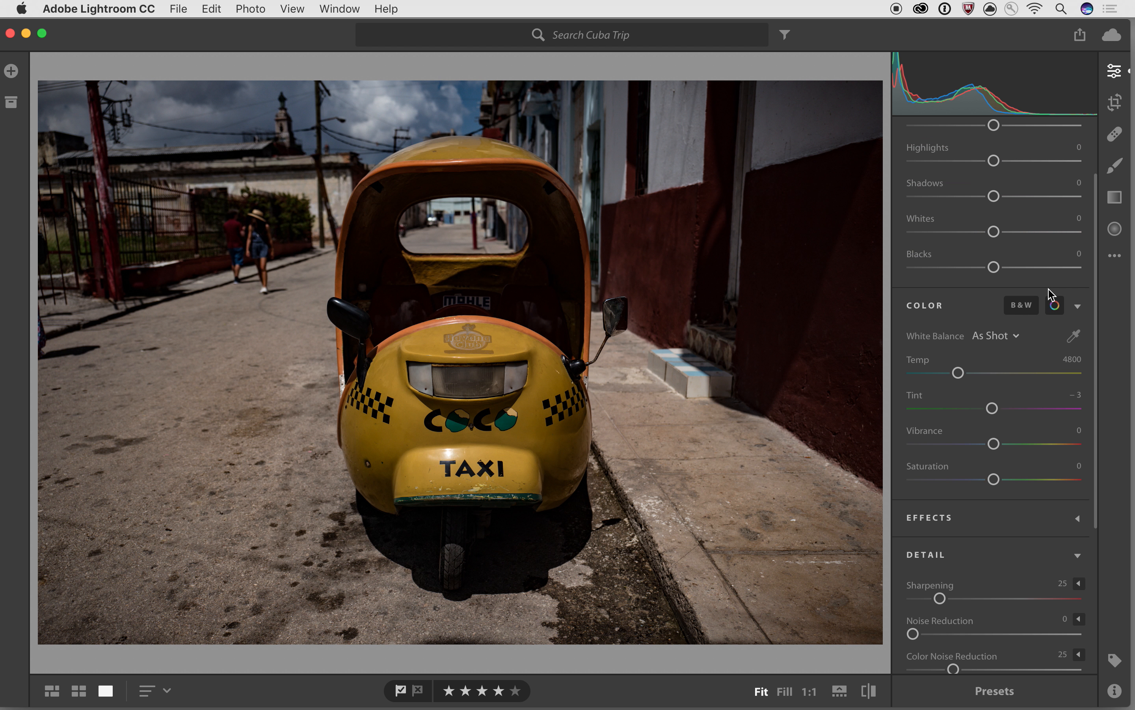
pyautogui.moveTo(994, 196); pyautogui.dragTo(1017, 196)
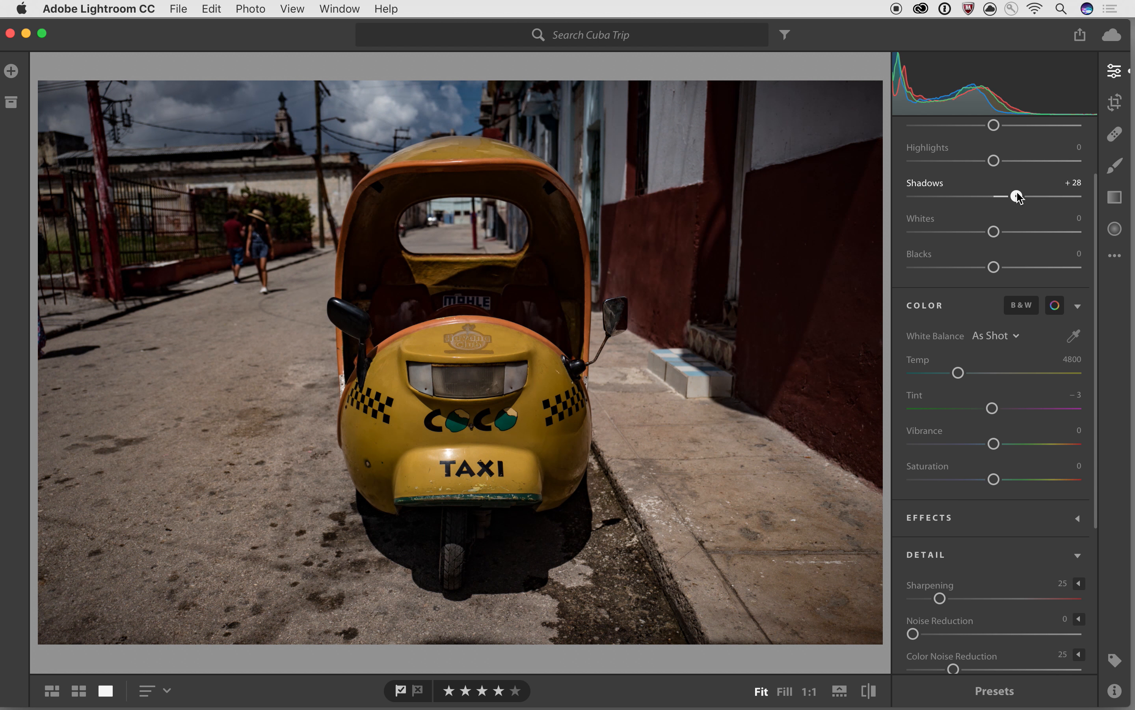
pyautogui.scroll(3, 1017, 195)
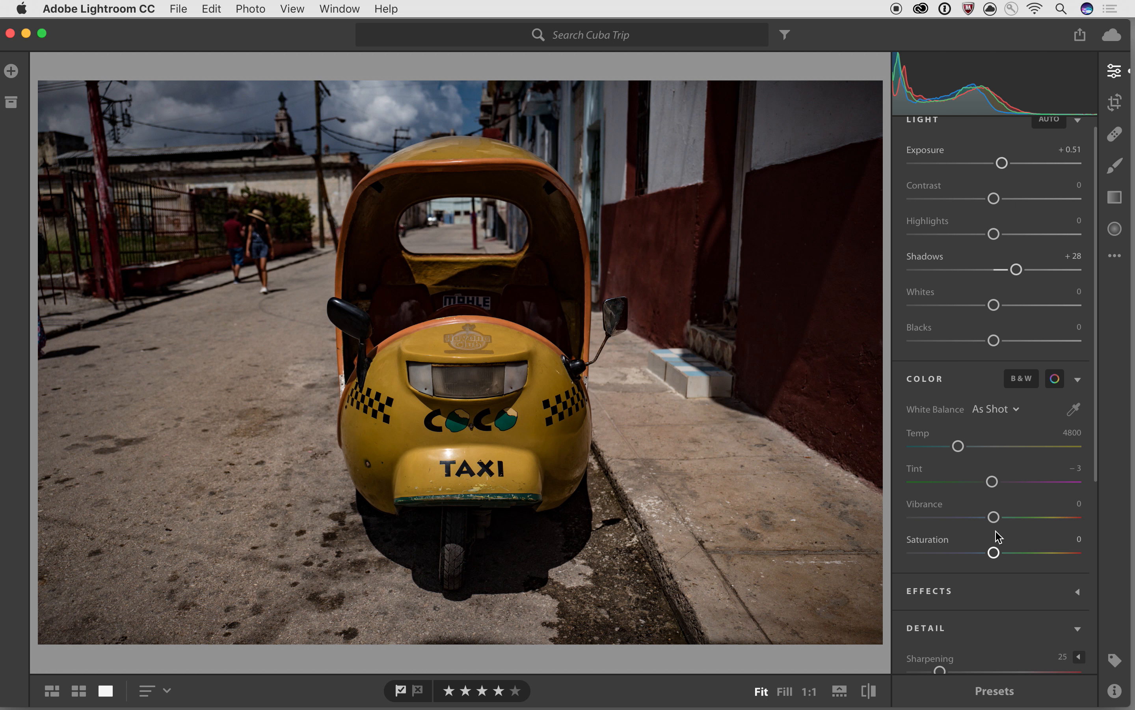
pyautogui.moveTo(994, 517); pyautogui.dragTo(1009, 520)
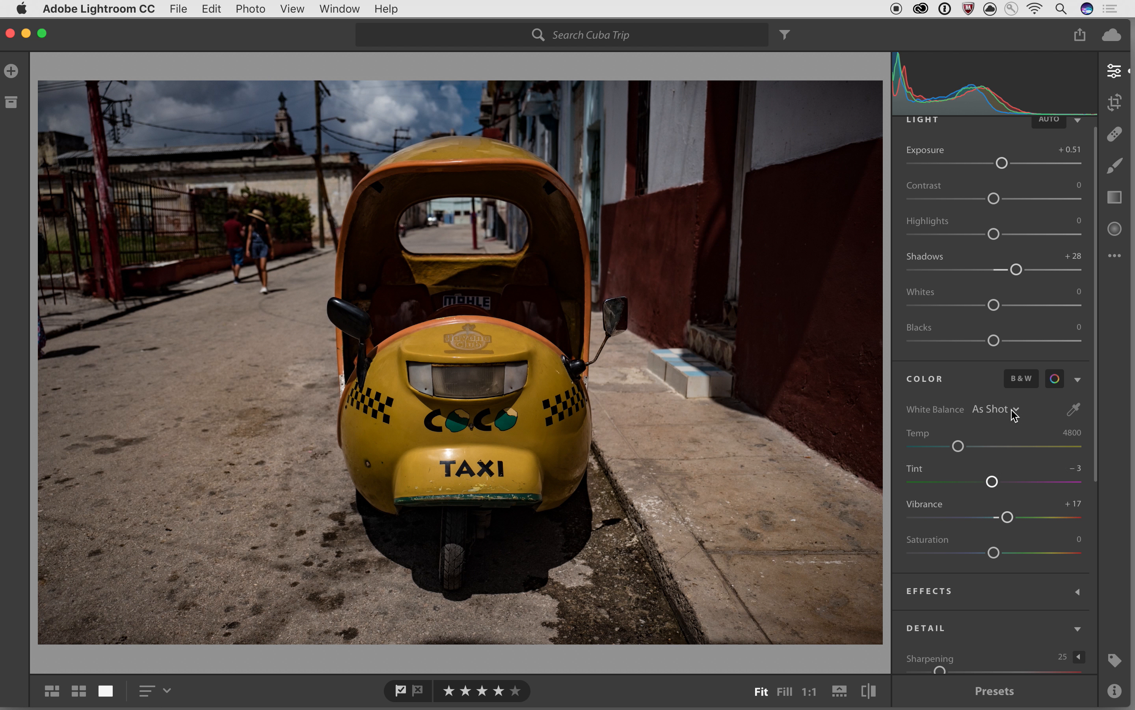
pyautogui.scroll(-10, 1014, 396)
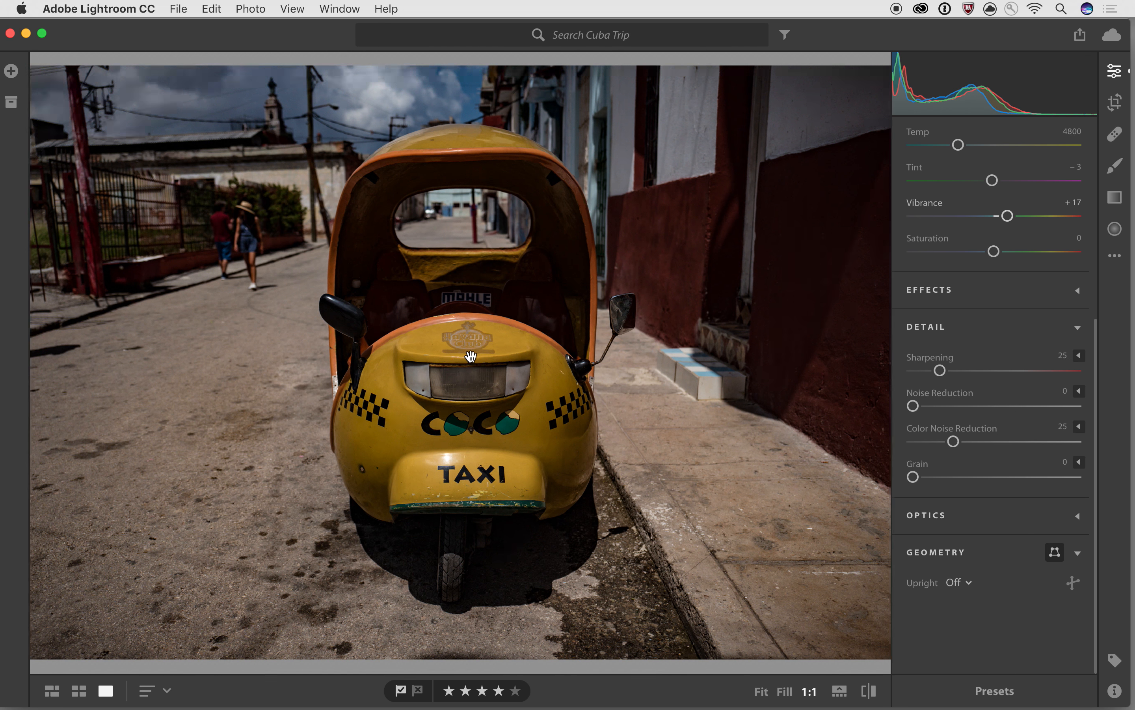
# - Zoom in on the Havana Club logo and sweep Sharpening up to 150, then down to 0
pyautogui.click(472, 358)
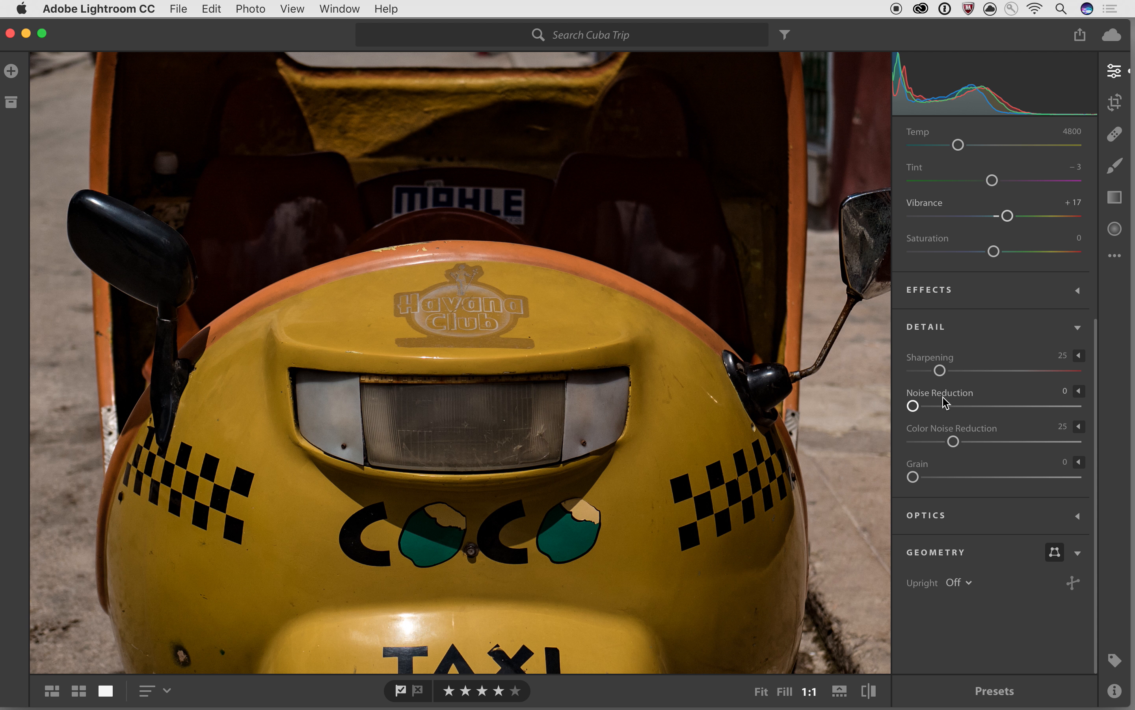
pyautogui.moveTo(941, 371); pyautogui.dragTo(1114, 380)
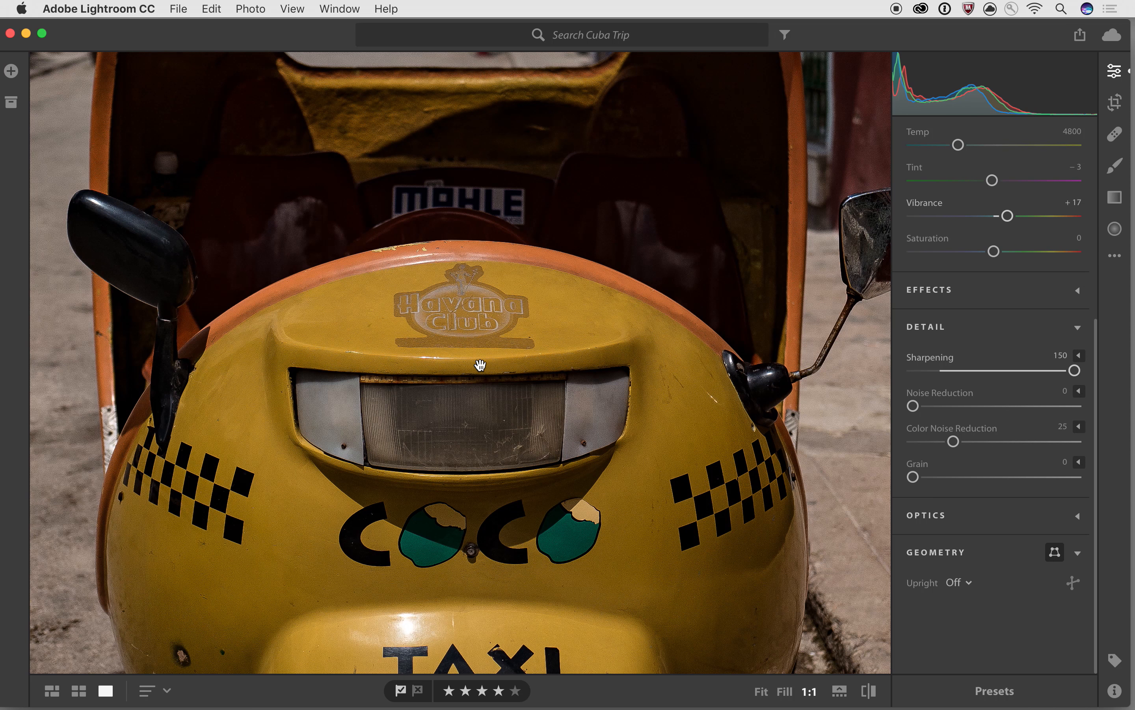
pyautogui.press('super+equal')
pyautogui.moveTo(480, 365); pyautogui.dragTo(619, 401)
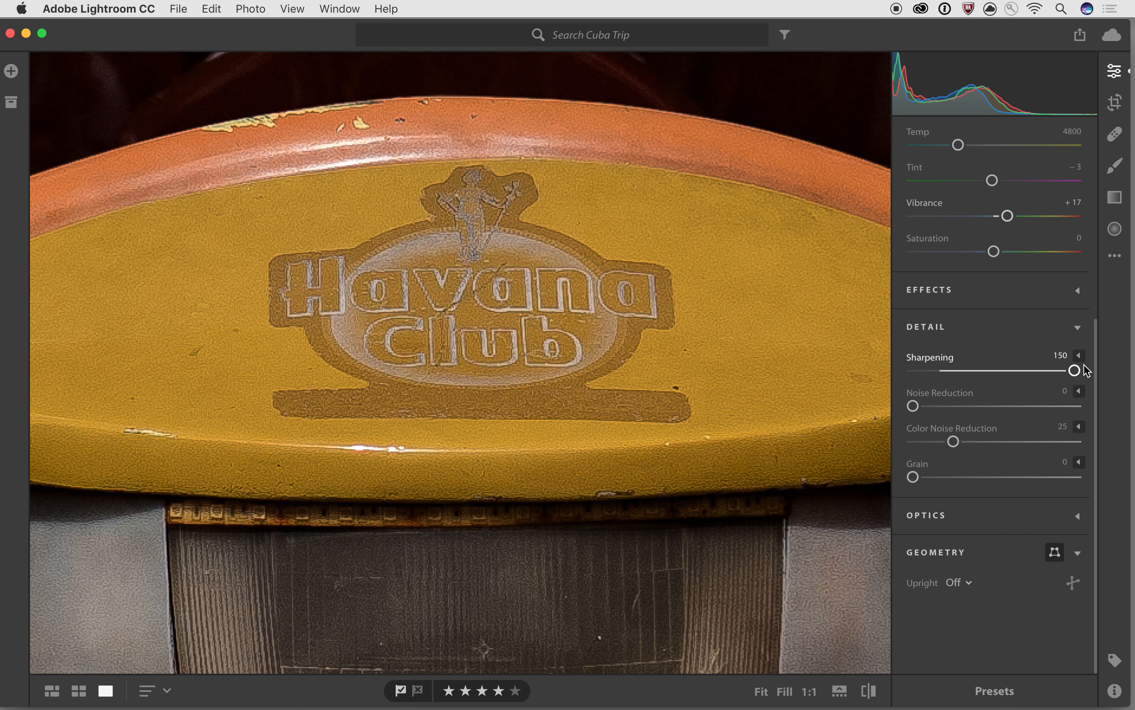
pyautogui.moveTo(1076, 370); pyautogui.dragTo(967, 418)
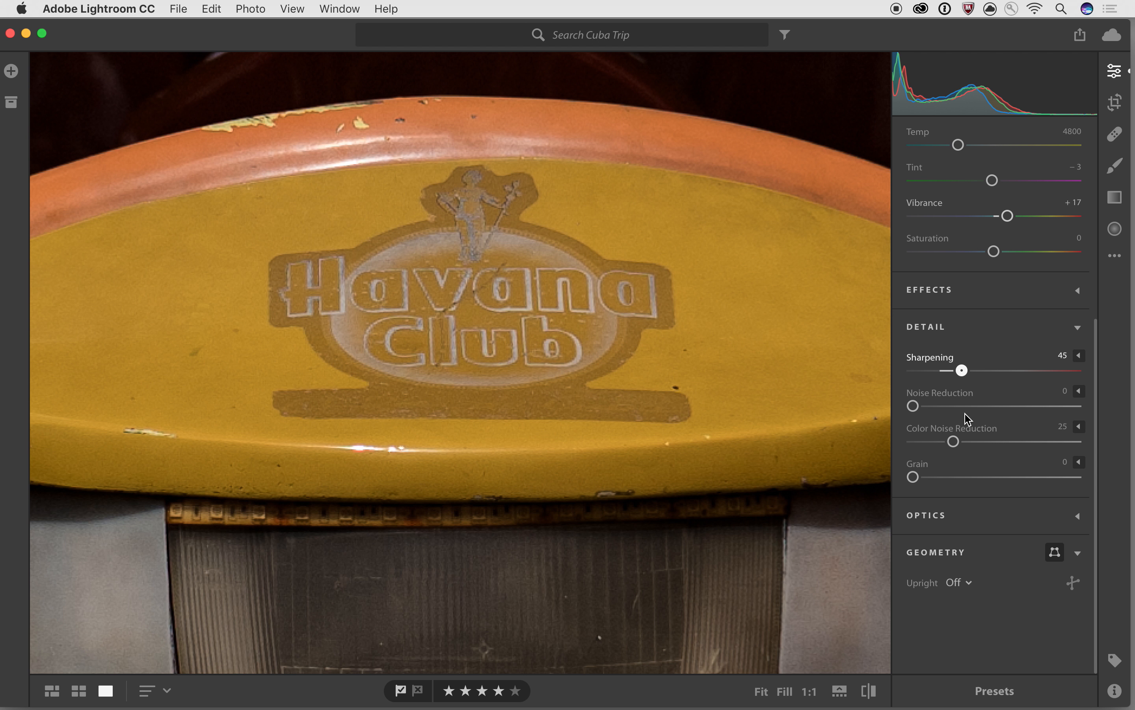
pyautogui.moveTo(1039, 372); pyautogui.dragTo(1079, 379)
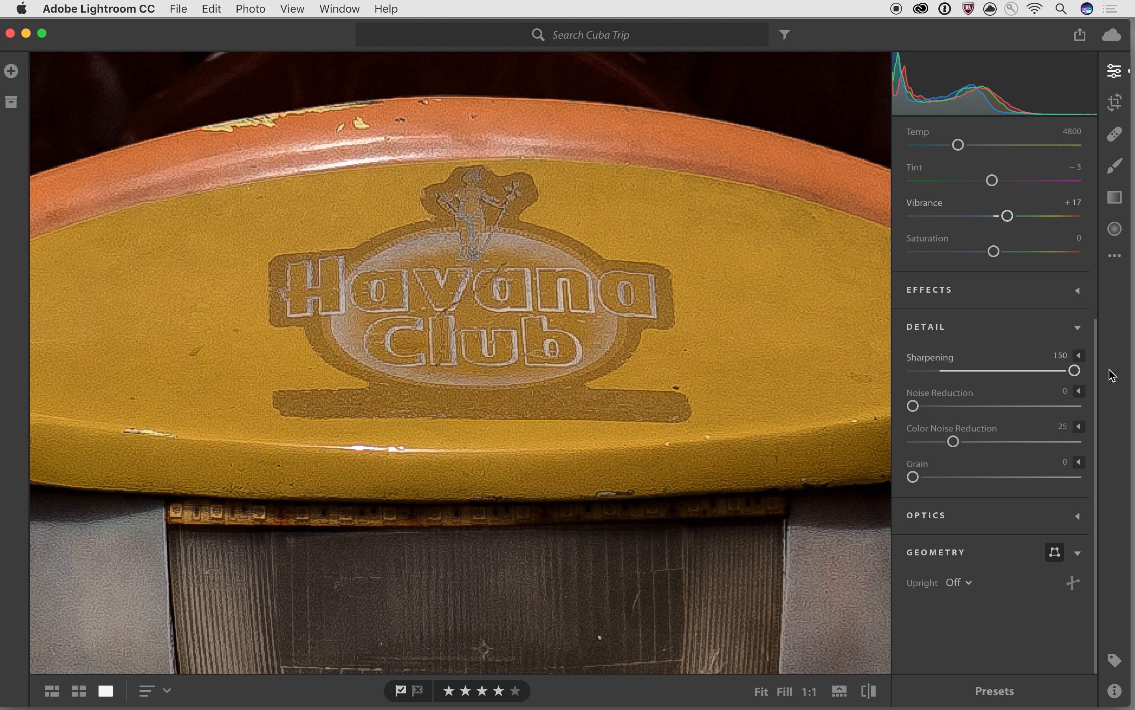
pyautogui.scroll(-4, 742, 473)
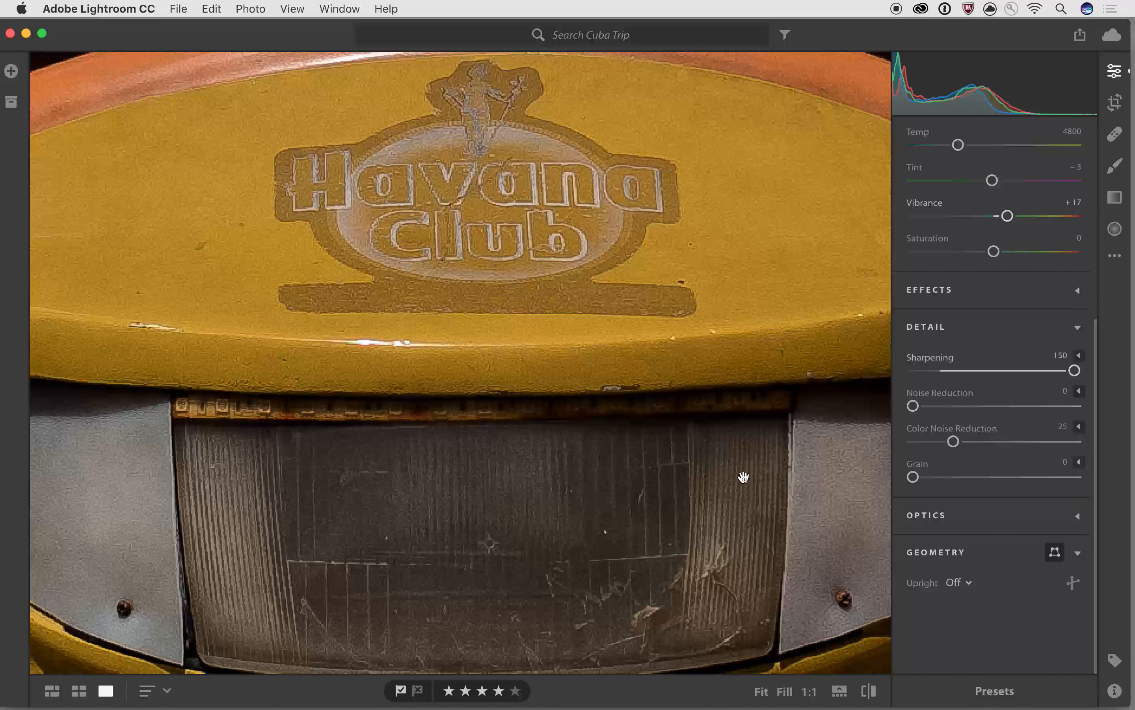
pyautogui.hscroll(6, 672, 474)
pyautogui.hscroll(-6, 581, 475)
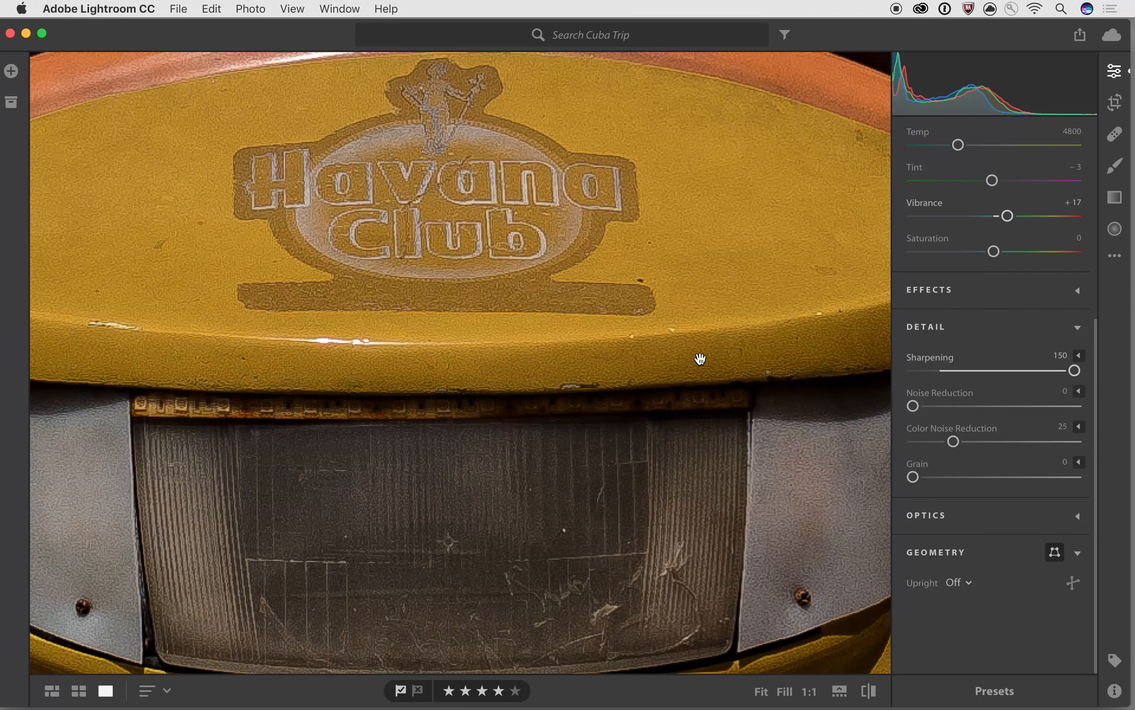
pyautogui.moveTo(1074, 370); pyautogui.dragTo(847, 374)
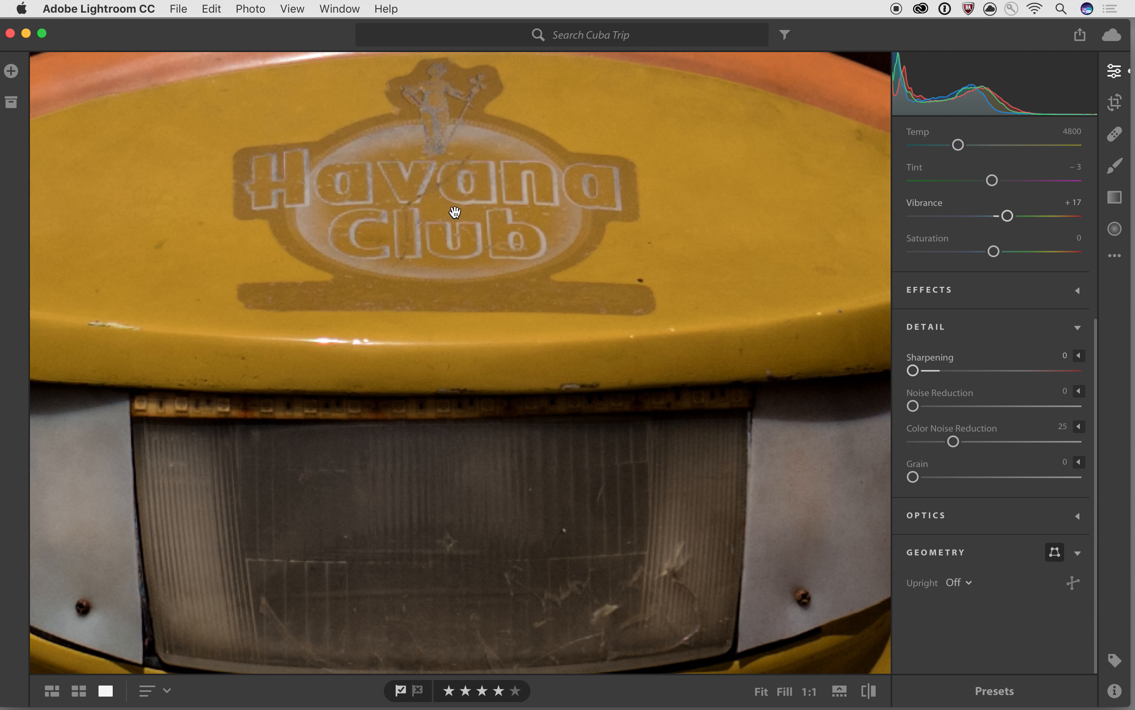
# - Reset Sharpening to its default 25 and zoom back out to the whole taxi front
pyautogui.doubleClick(914, 369)
pyautogui.moveTo(941, 377)
pyautogui.click(372, 227)
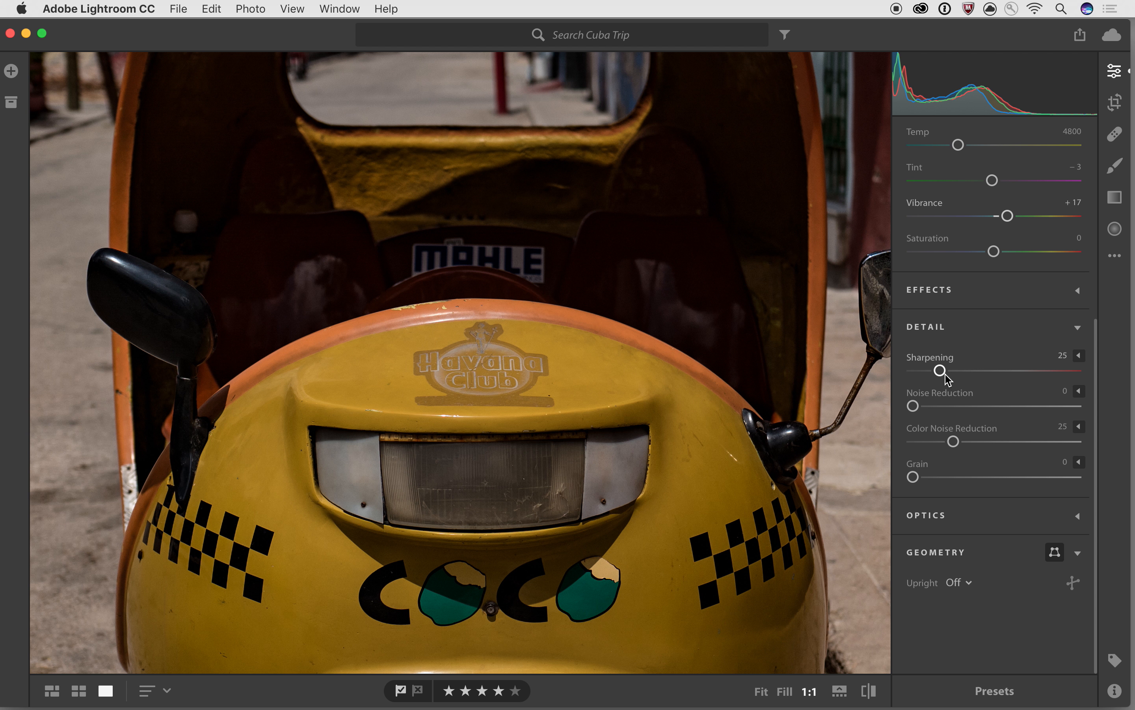
# - Expand the sharpening options and test Sharpening between 96 and 129 on a logo close-up
pyautogui.click(1082, 360)
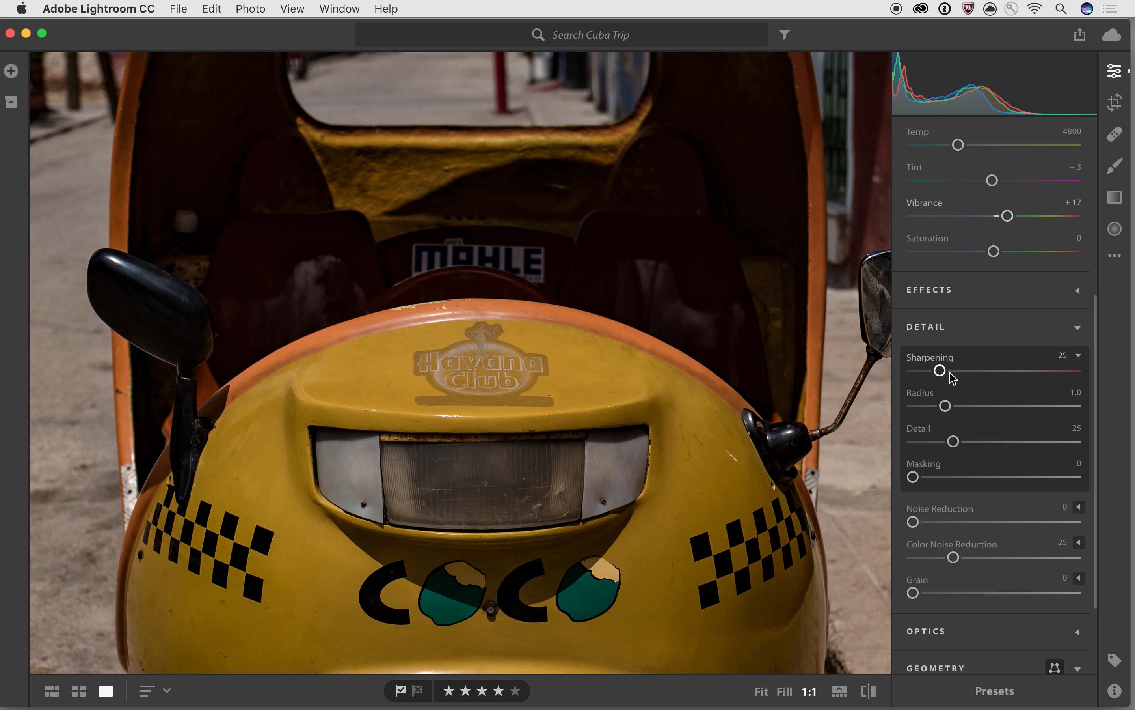
pyautogui.moveTo(940, 371); pyautogui.dragTo(1016, 371)
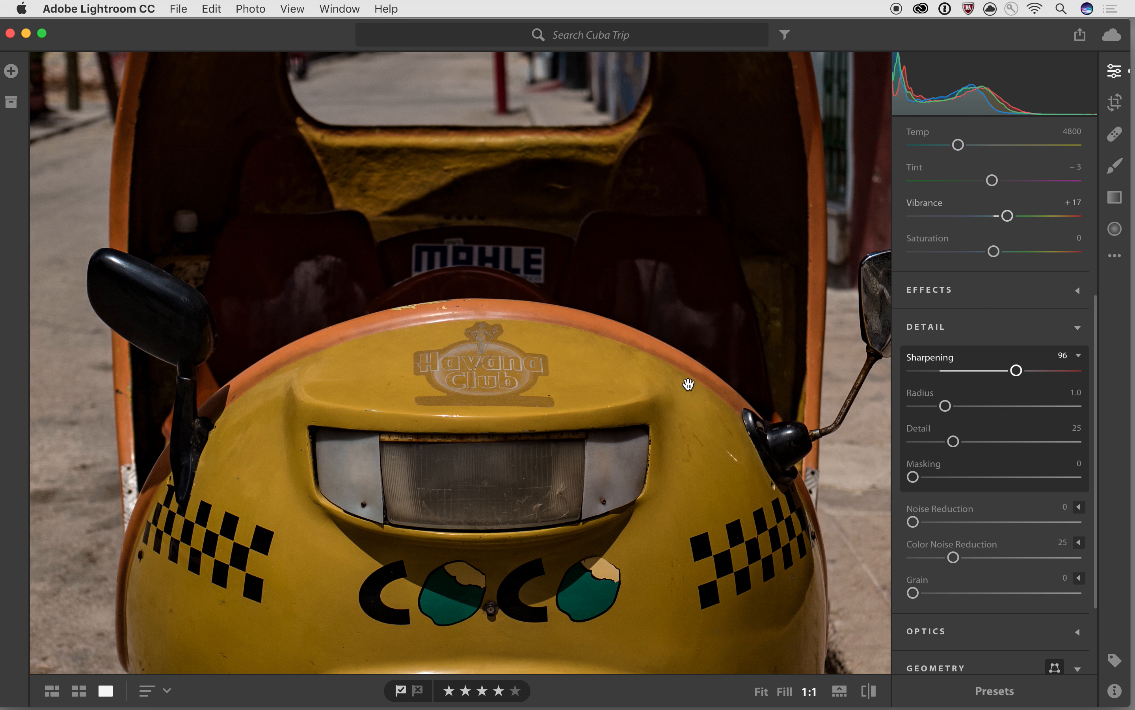
pyautogui.click(471, 378)
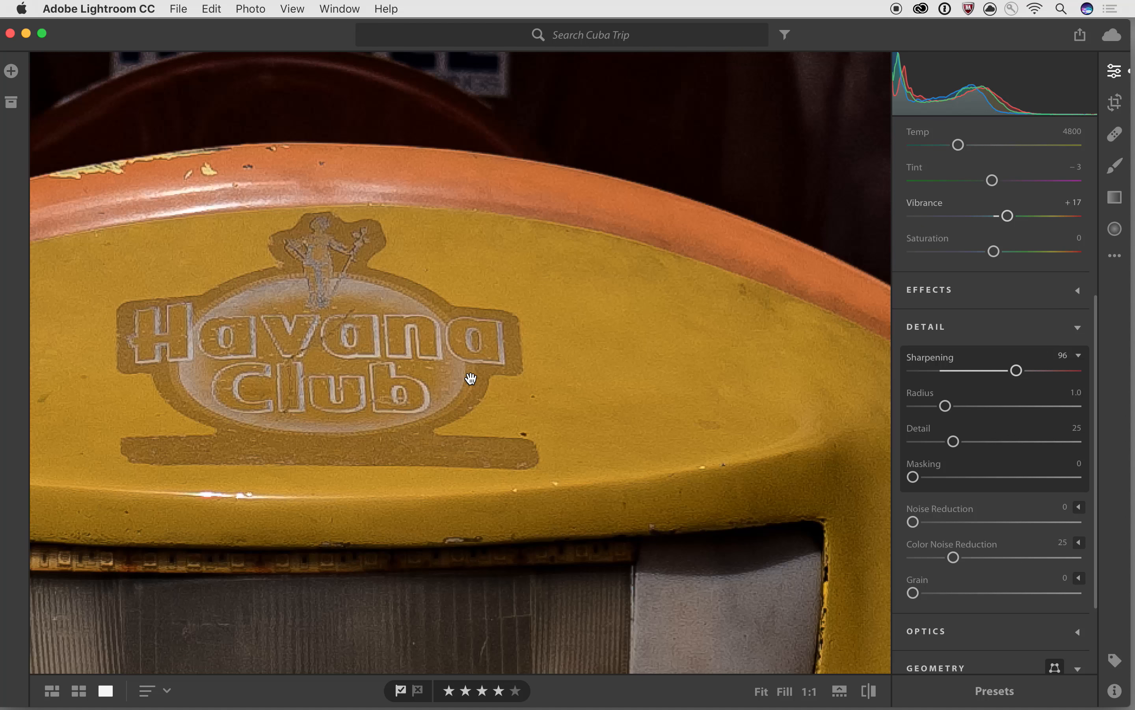
pyautogui.click(469, 375)
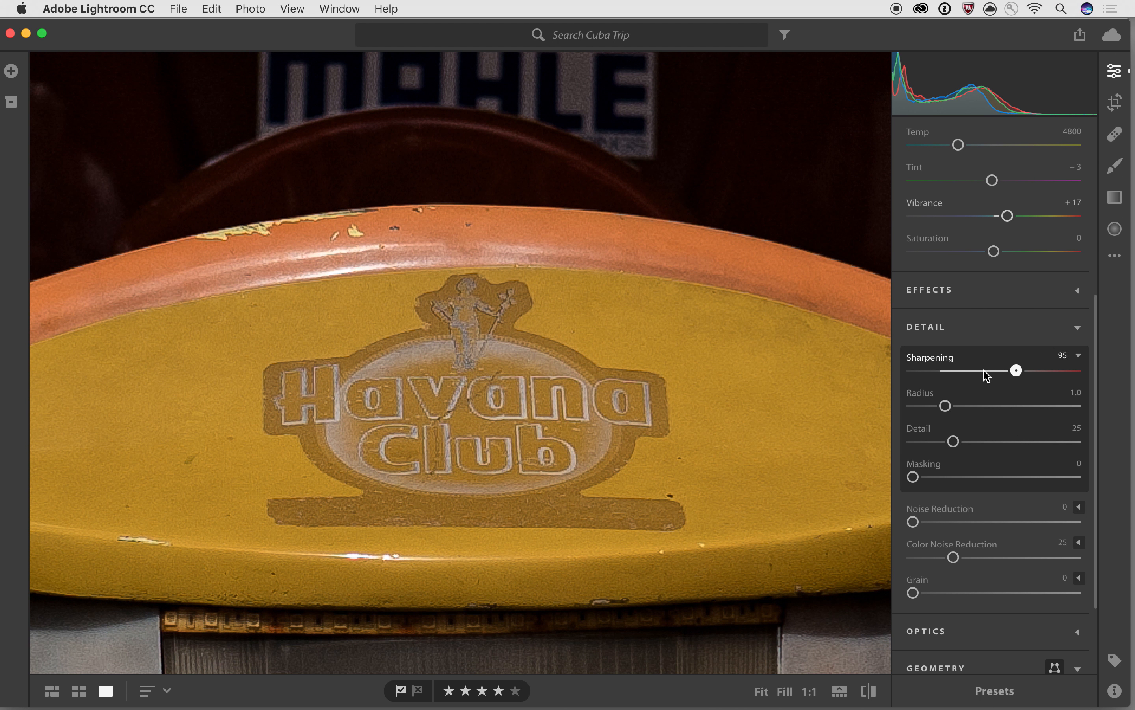
pyautogui.moveTo(1016, 370); pyautogui.dragTo(1051, 366)
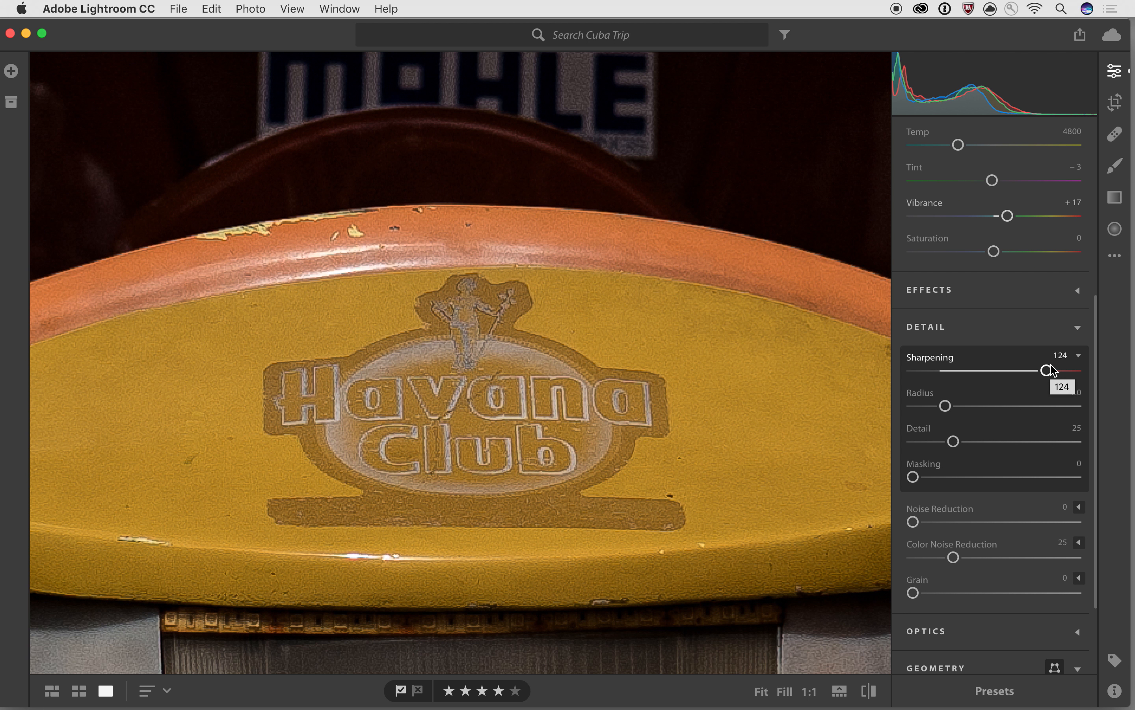
pyautogui.moveTo(1047, 372); pyautogui.dragTo(1075, 377)
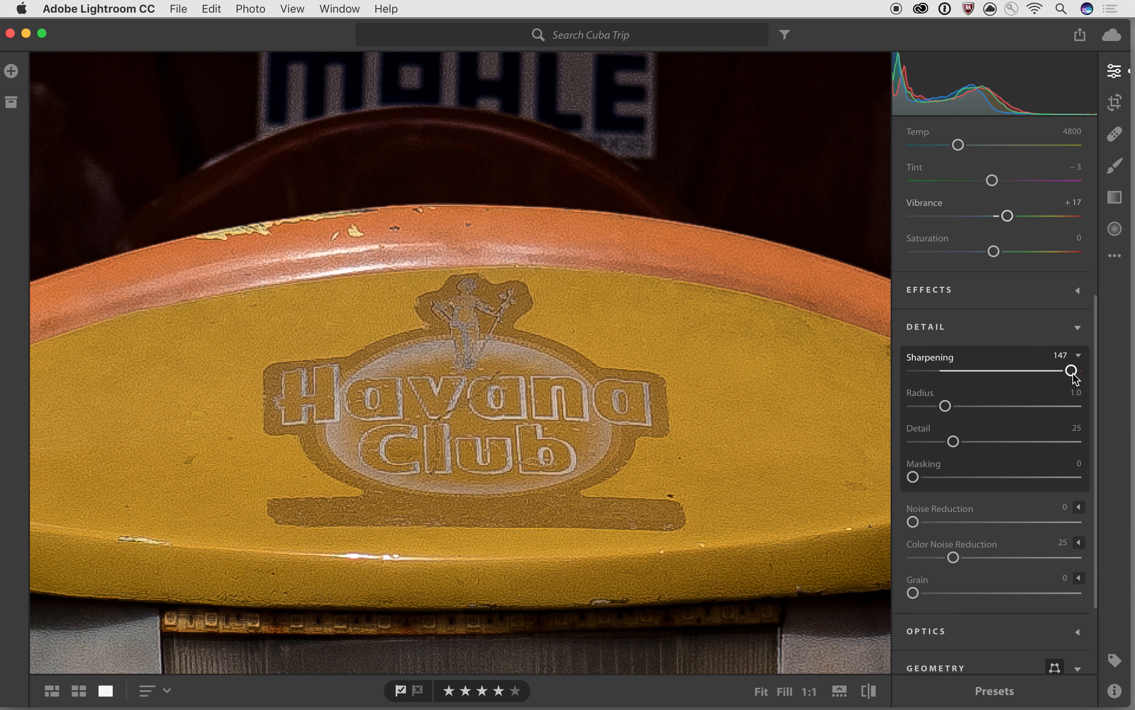
pyautogui.moveTo(1074, 375)
pyautogui.mouseDown()
pyautogui.moveTo(938, 373)
pyautogui.moveTo(1057, 378)
pyautogui.mouseUp()
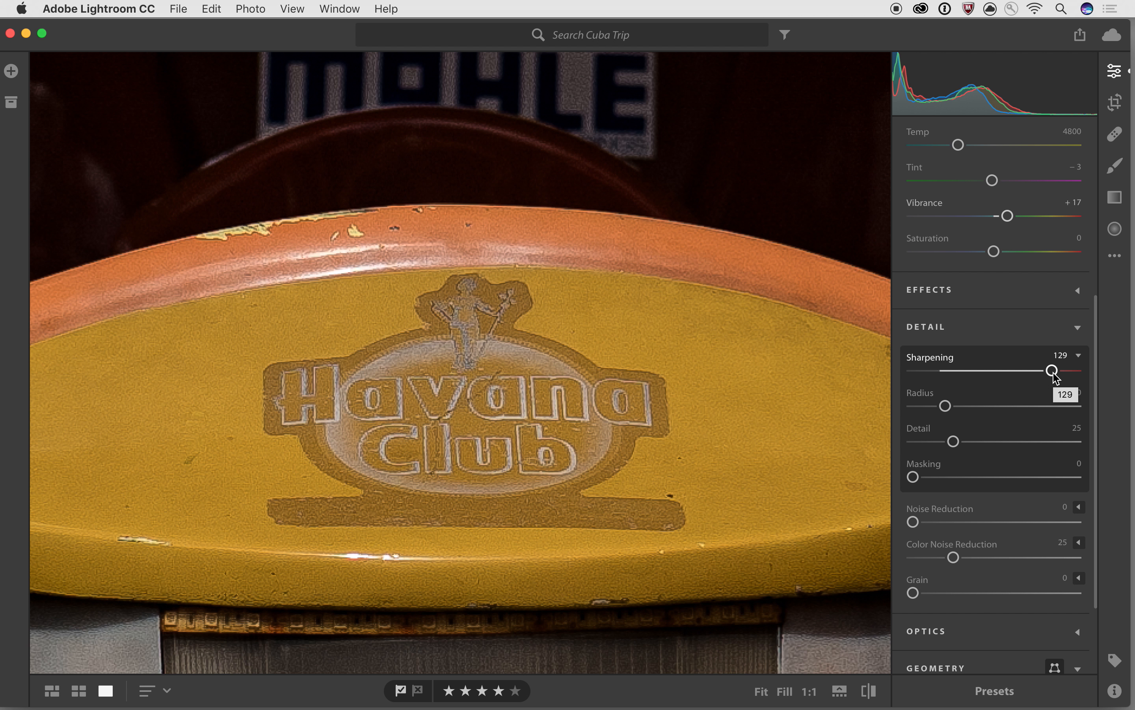
# - Reset Sharpening, then set it to 121 with Radius 0.5, zoomed out to the whole taxi
pyautogui.doubleClick(1053, 372)
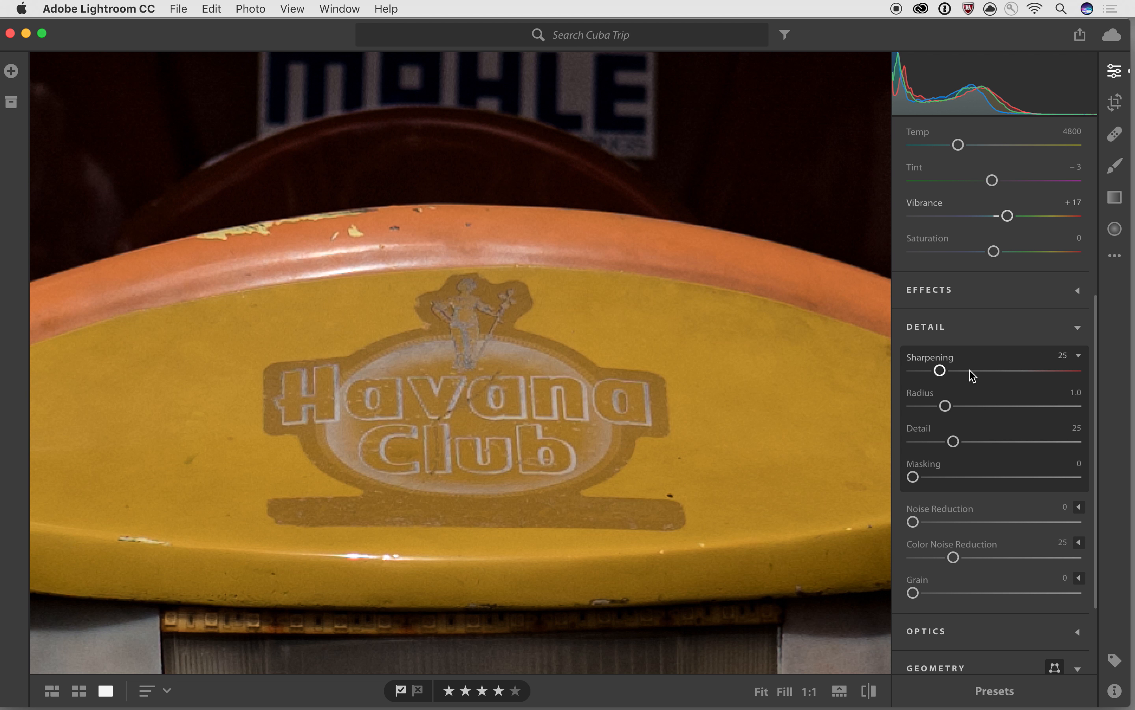
pyautogui.moveTo(948, 373); pyautogui.dragTo(991, 371)
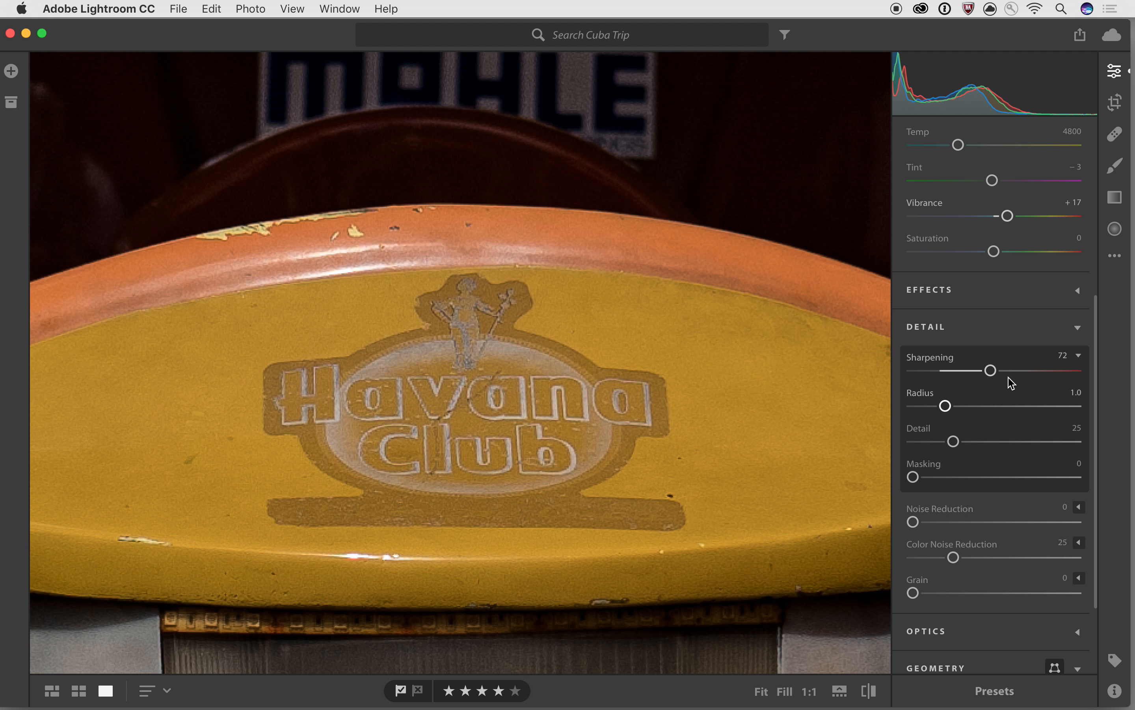
pyautogui.moveTo(994, 373)
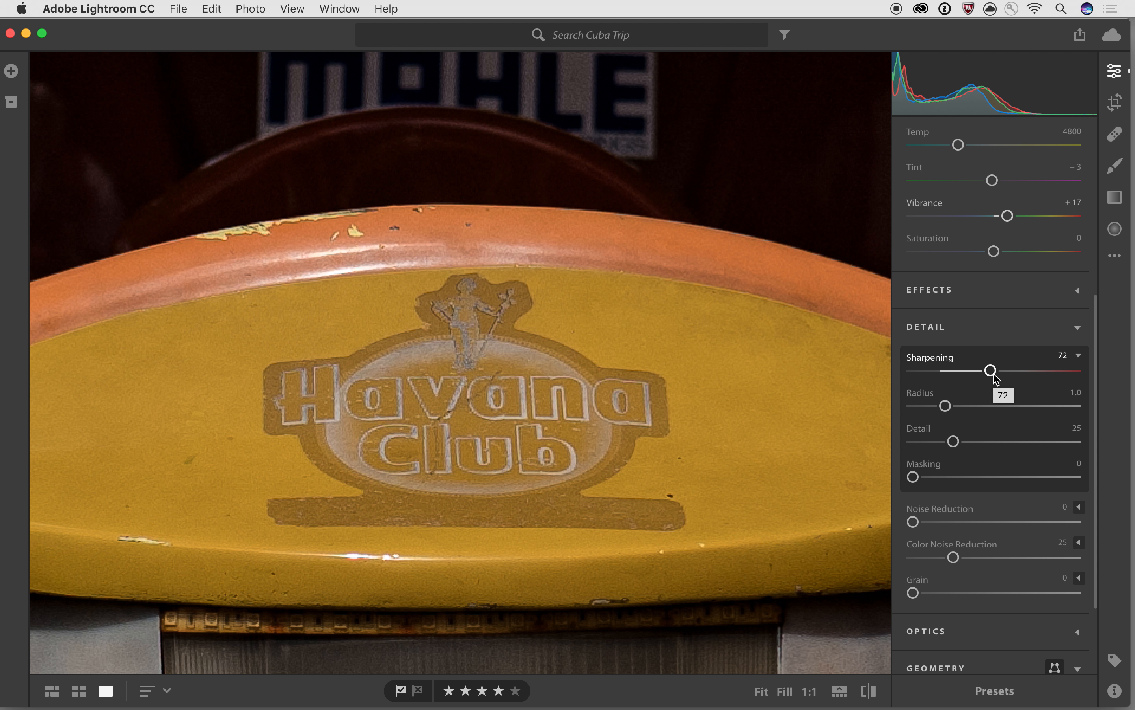
pyautogui.moveTo(994, 371); pyautogui.dragTo(1044, 370)
pyautogui.press('super+minus')
pyautogui.moveTo(946, 406); pyautogui.dragTo(913, 406)
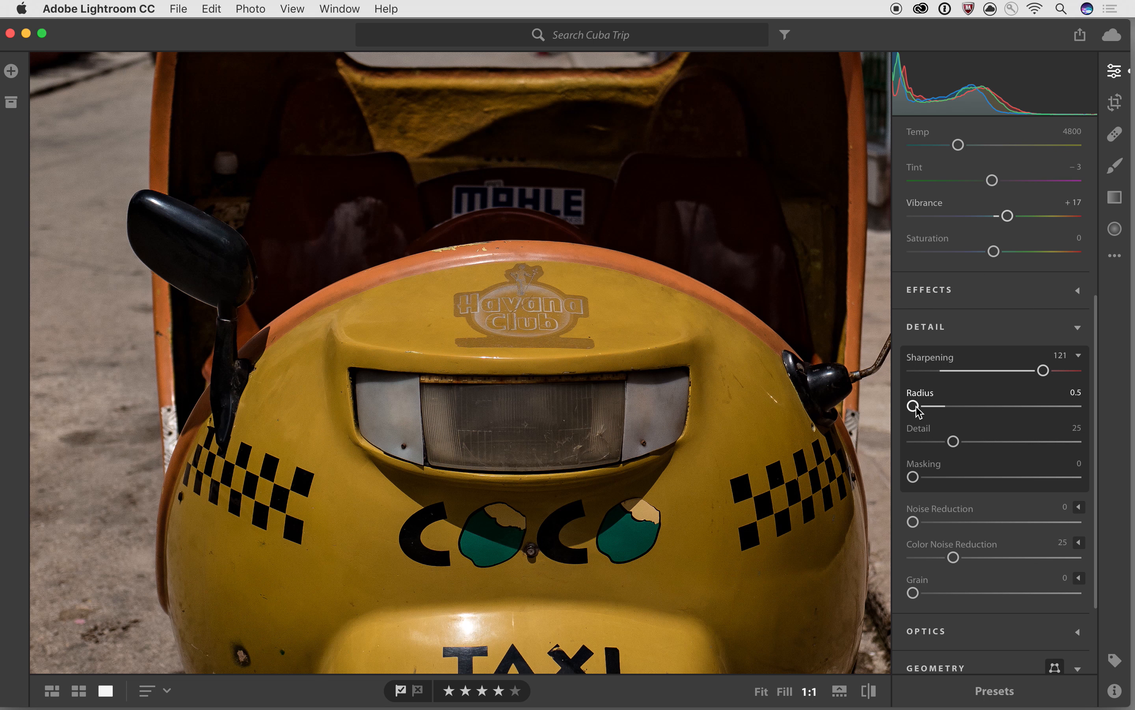
# - Tune the taxi photo's sharpening to amount 57, radius 2.1, detail 39 and masking 31
pyautogui.moveTo(916, 407); pyautogui.dragTo(1066, 416)
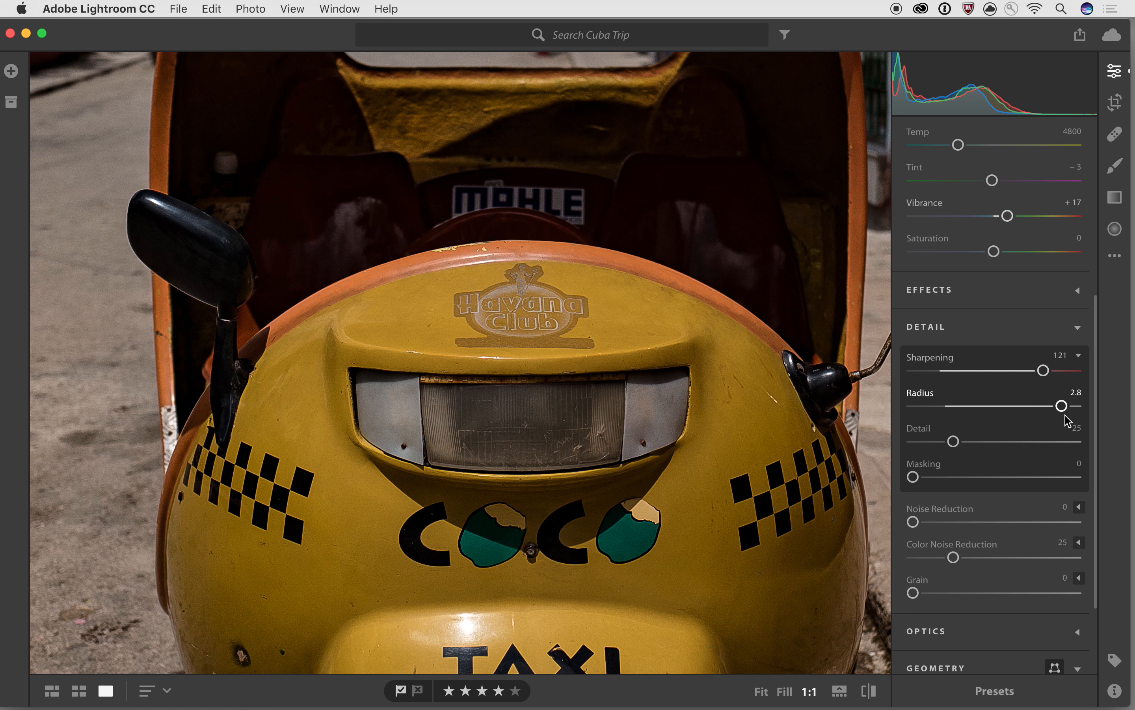
pyautogui.moveTo(1062, 406); pyautogui.dragTo(951, 406)
pyautogui.moveTo(954, 441); pyautogui.dragTo(1069, 441)
pyautogui.press('super+equal')
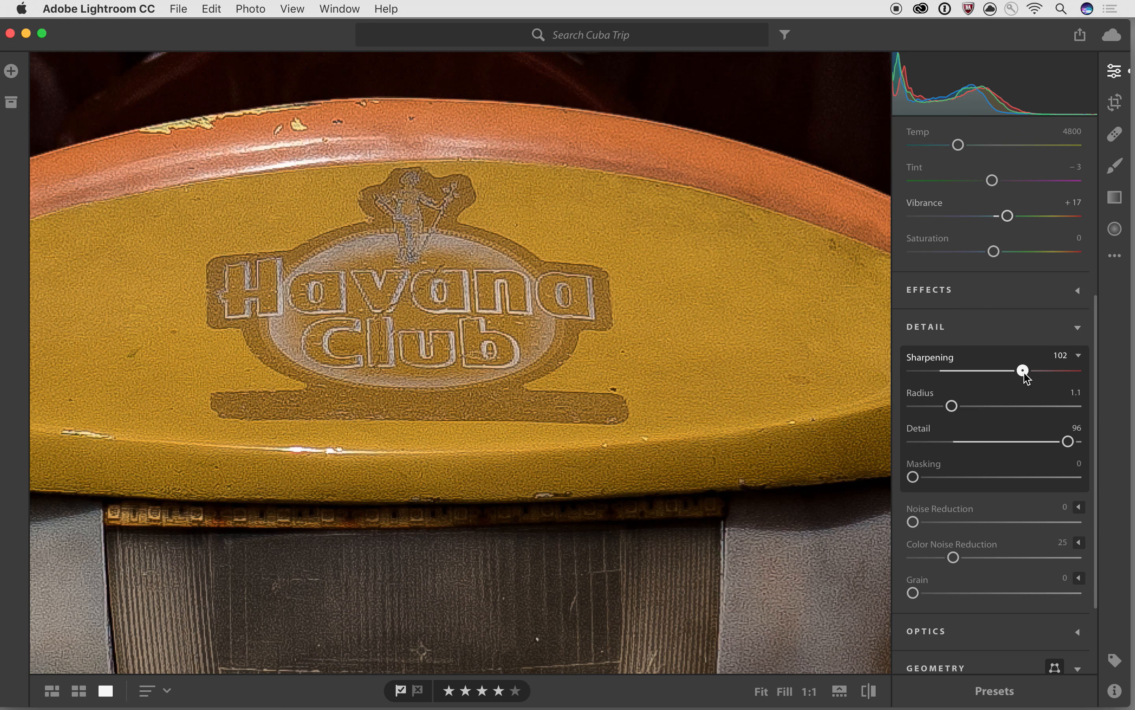
pyautogui.moveTo(1043, 370); pyautogui.dragTo(1028, 381)
pyautogui.moveTo(1028, 381)
pyautogui.mouseDown()
pyautogui.moveTo(1059, 381)
pyautogui.moveTo(1010, 381)
pyautogui.mouseUp()
pyautogui.moveTo(1072, 451); pyautogui.dragTo(1013, 455)
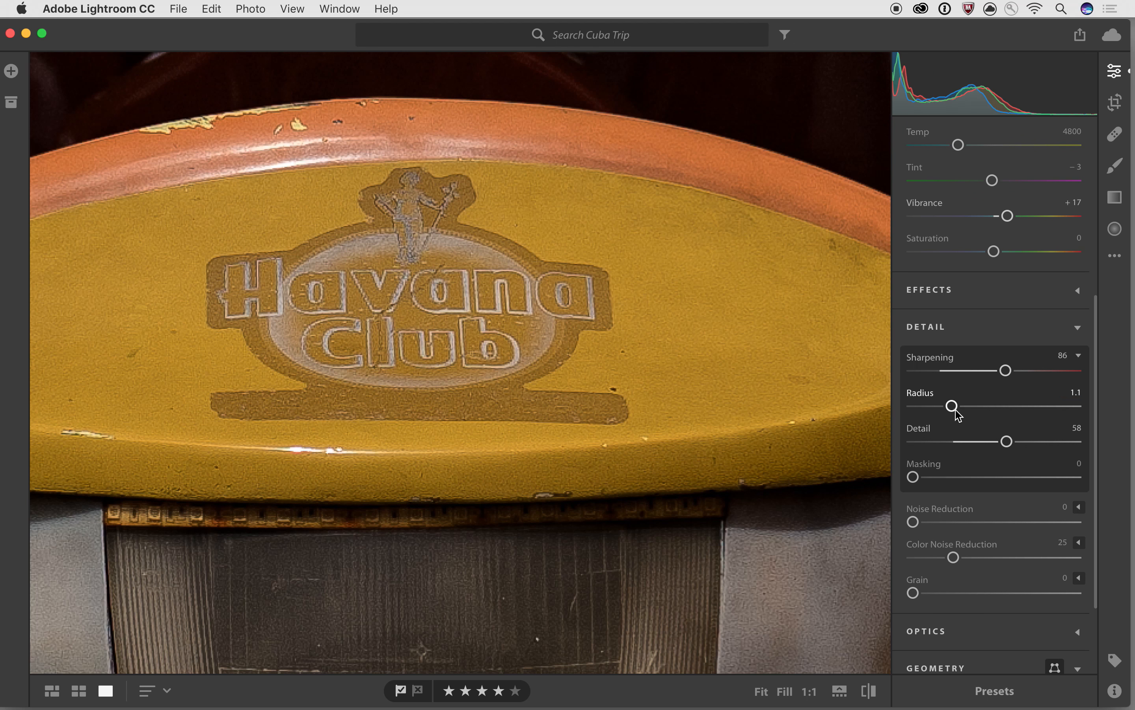
pyautogui.moveTo(952, 407); pyautogui.dragTo(975, 372)
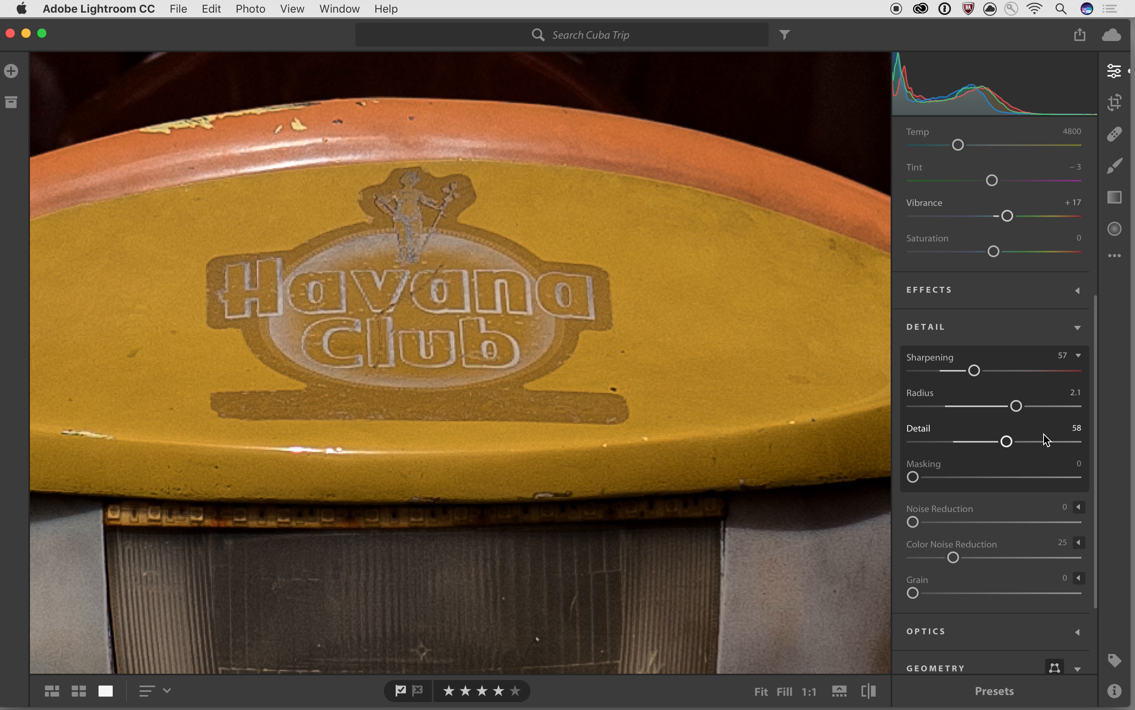
pyautogui.moveTo(1007, 441); pyautogui.dragTo(976, 442)
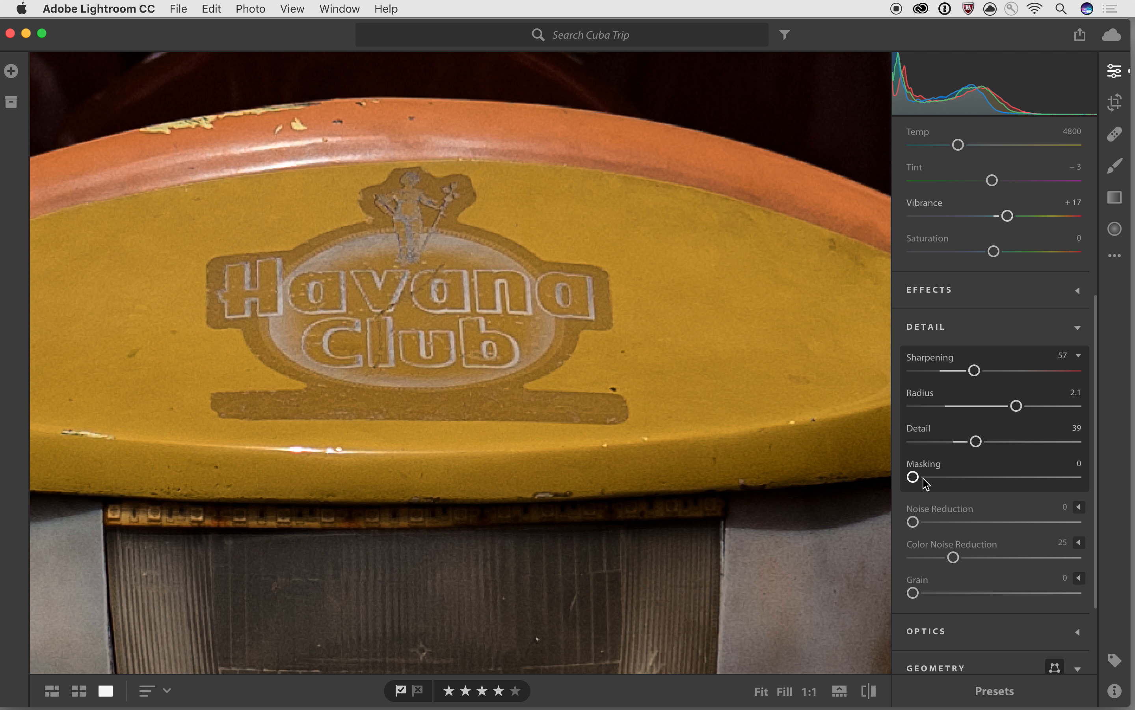
pyautogui.moveTo(913, 477); pyautogui.dragTo(962, 479)
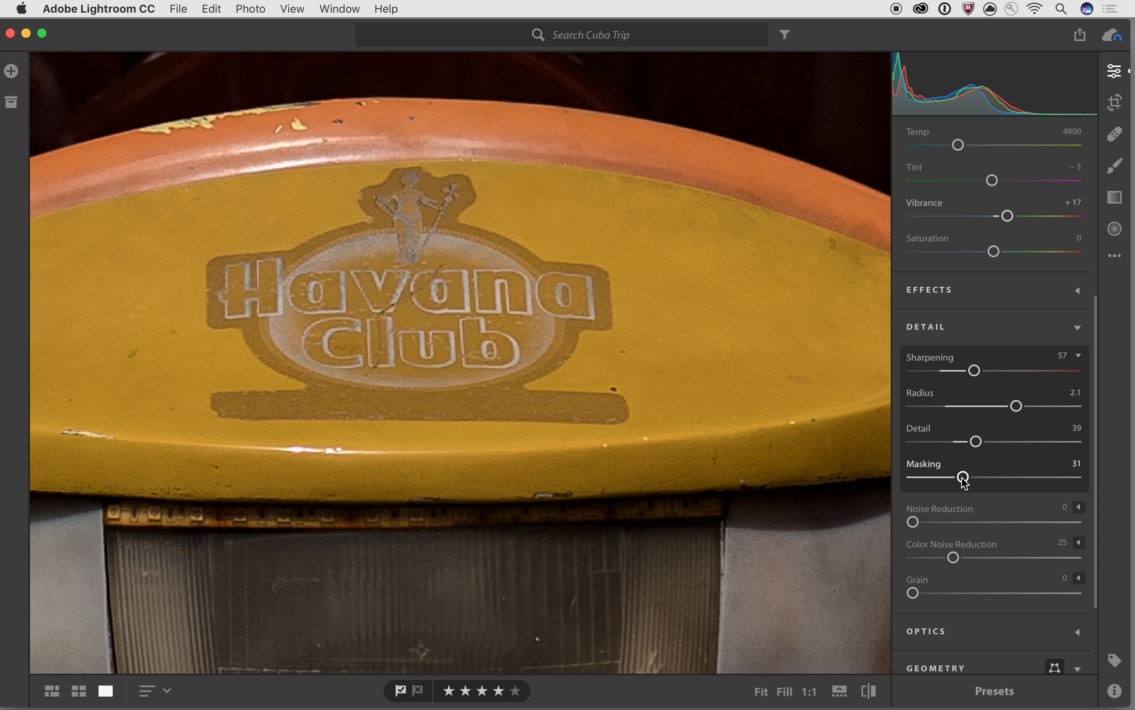
# - Collapse the sharpening details and add film grain of about 35 to the taxi photo
pyautogui.scroll(-2, 1018, 462)
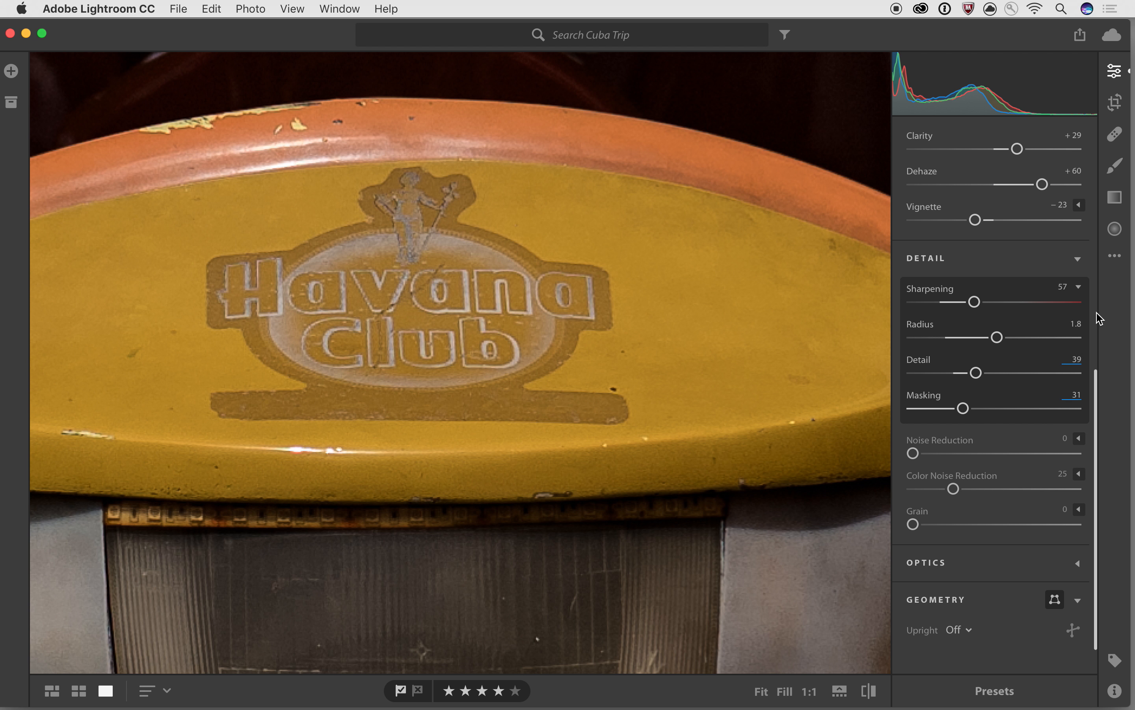
pyautogui.click(1080, 287)
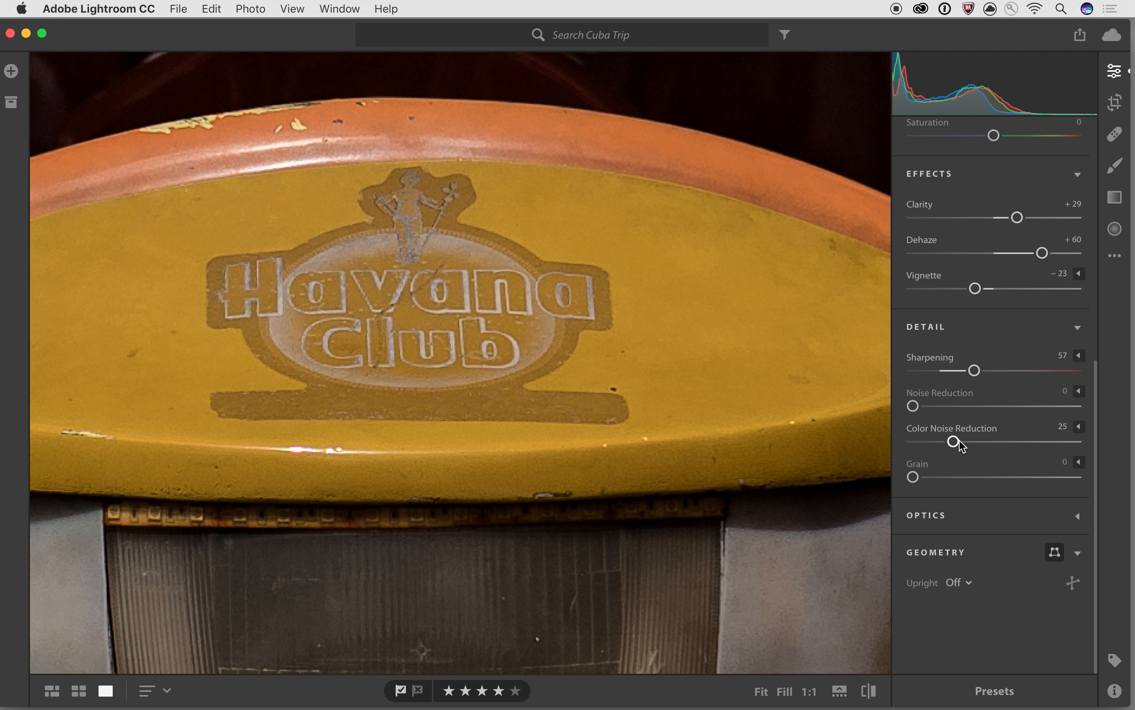
pyautogui.moveTo(960, 439)
pyautogui.moveTo(913, 477); pyautogui.dragTo(968, 475)
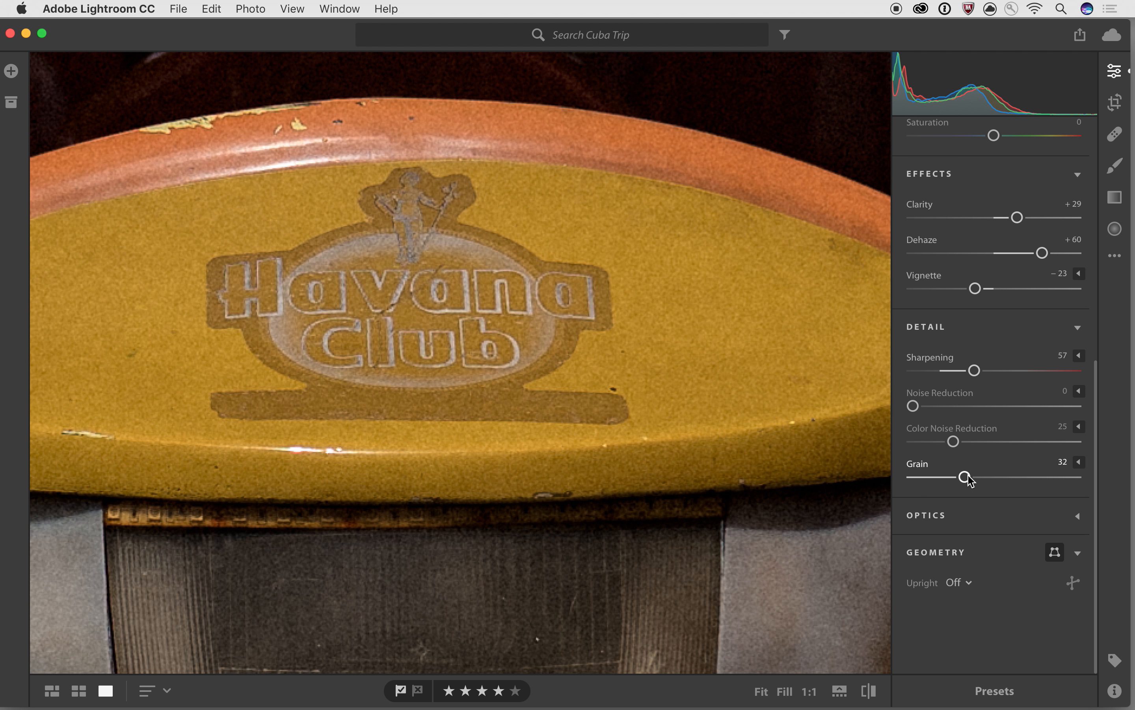
pyautogui.click(1080, 463)
pyautogui.moveTo(965, 477); pyautogui.dragTo(1074, 512)
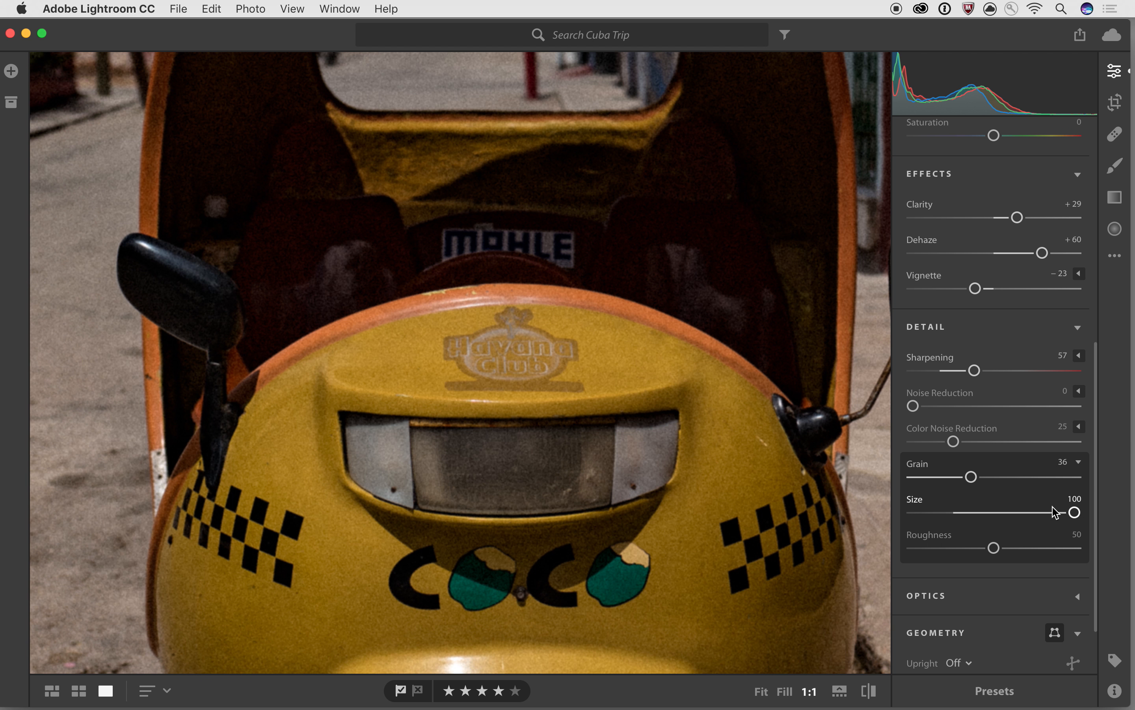
# - Enlarge and roughen the grain, then reset grain to 0 and collapse its settings
pyautogui.moveTo(973, 477); pyautogui.dragTo(1028, 477)
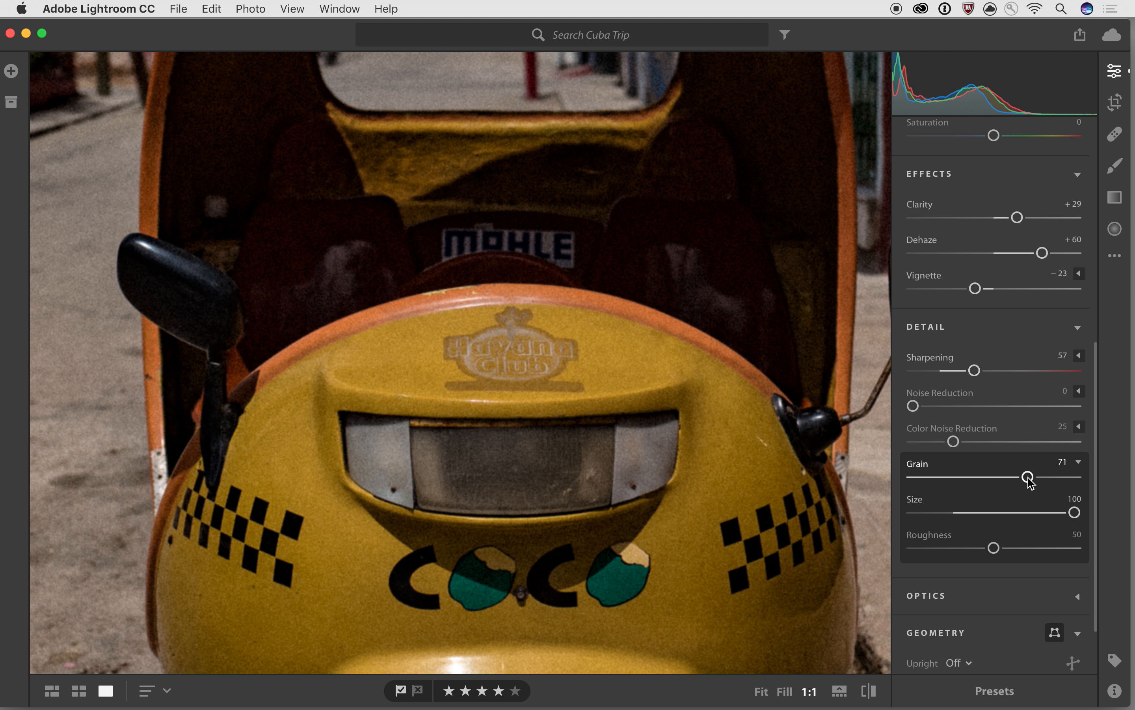
pyautogui.moveTo(995, 549); pyautogui.dragTo(897, 565)
pyautogui.doubleClick(962, 480)
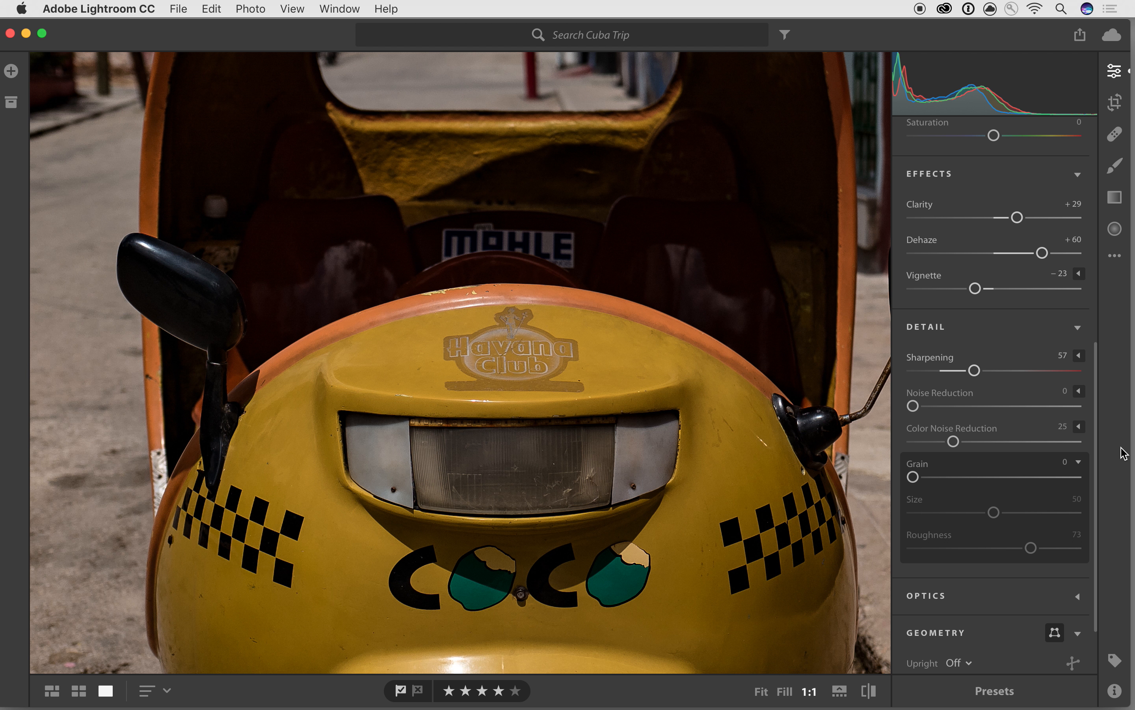
pyautogui.click(1079, 462)
# - Switch to the dark sunset photo and pan the close-up to the wall and street lamp
pyautogui.press('Right')
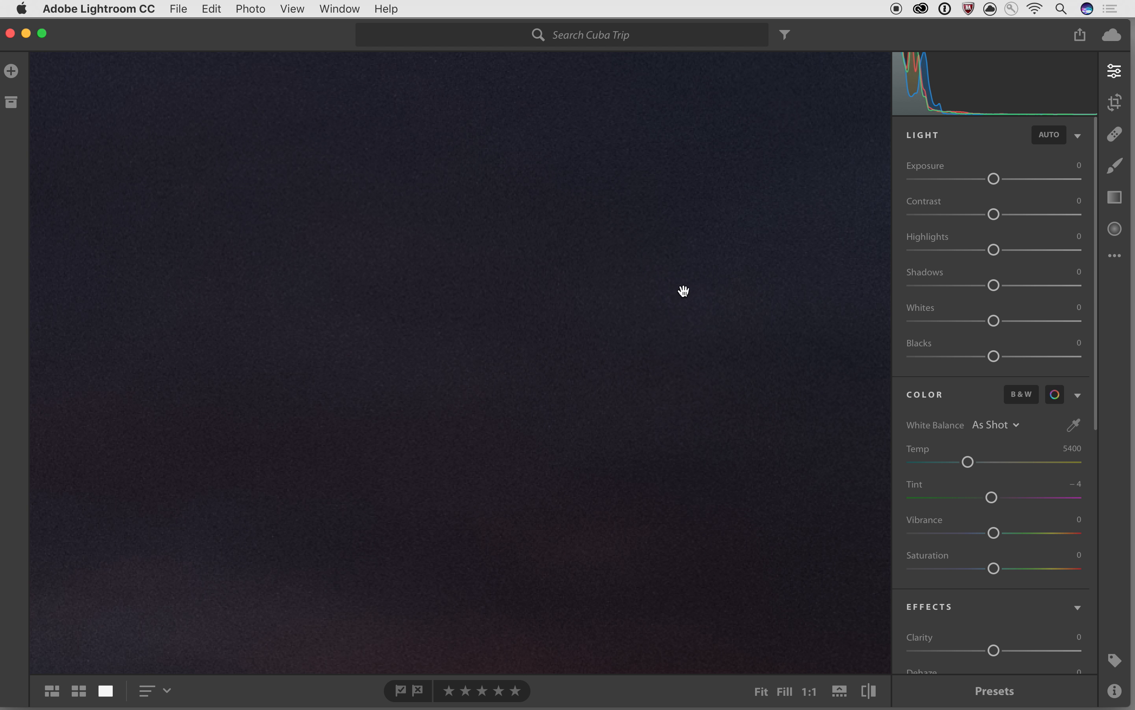
pyautogui.moveTo(796, 380); pyautogui.dragTo(598, 412)
pyautogui.moveTo(598, 214); pyautogui.dragTo(654, 378)
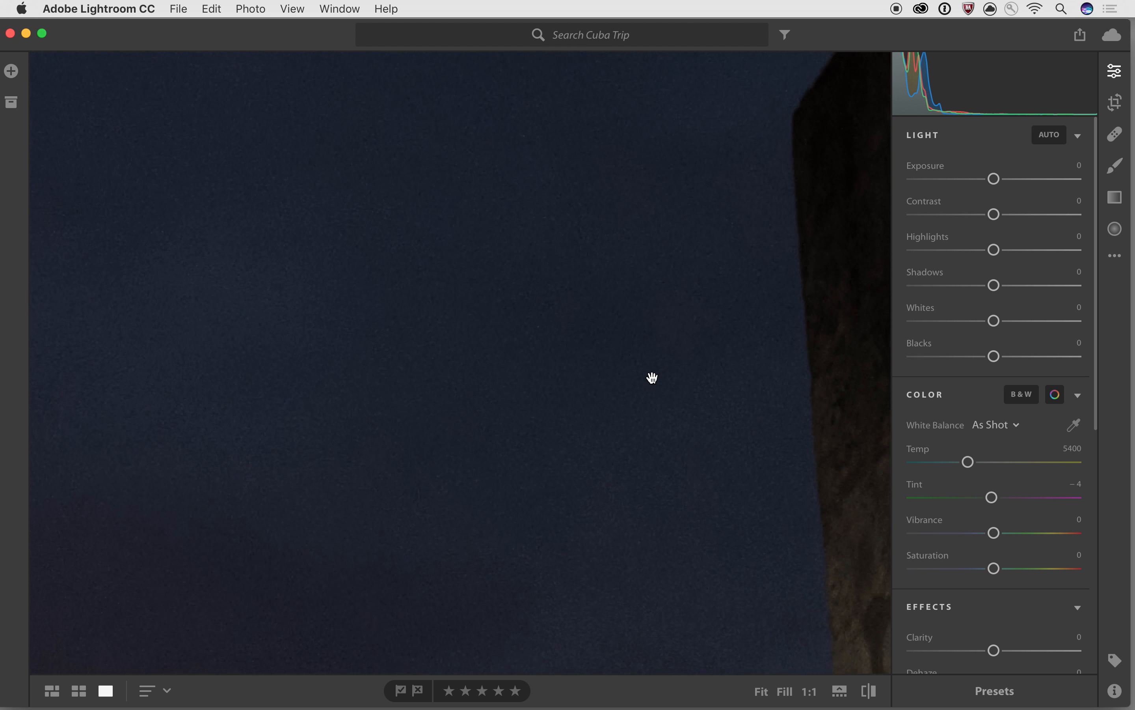
pyautogui.moveTo(528, 294); pyautogui.dragTo(568, 398)
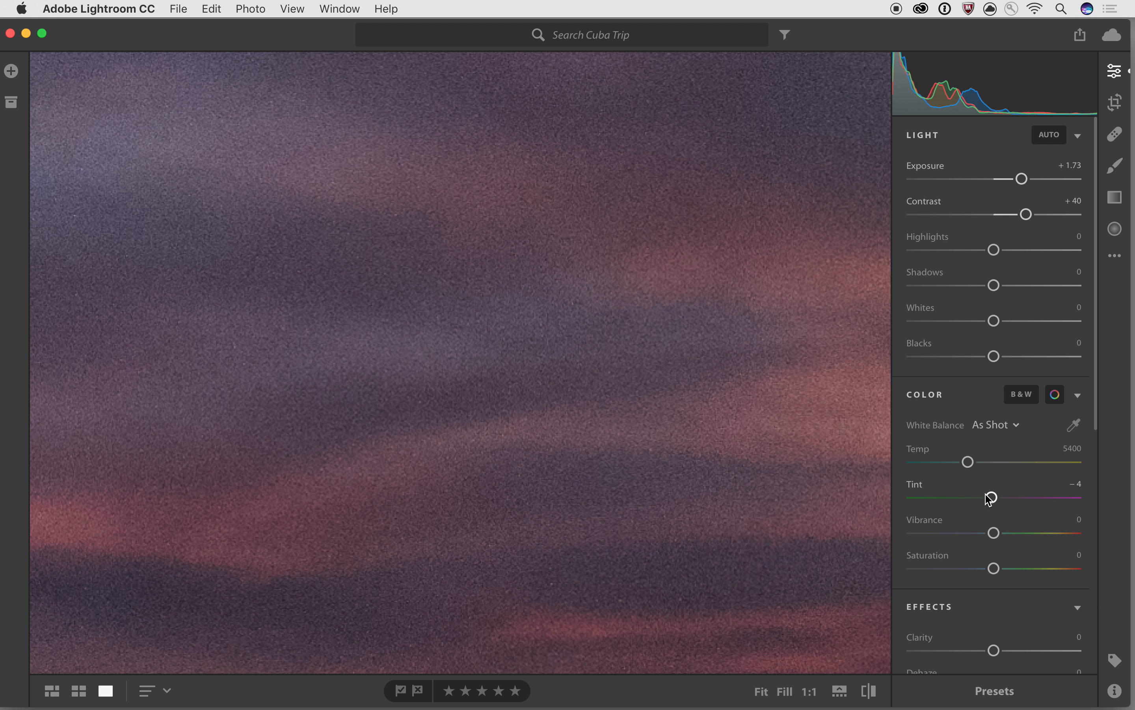
# - Raise Noise Reduction to 77 to smooth the grainy sunset sky
pyautogui.scroll(-10, 988, 497)
pyautogui.scroll(-3, 988, 499)
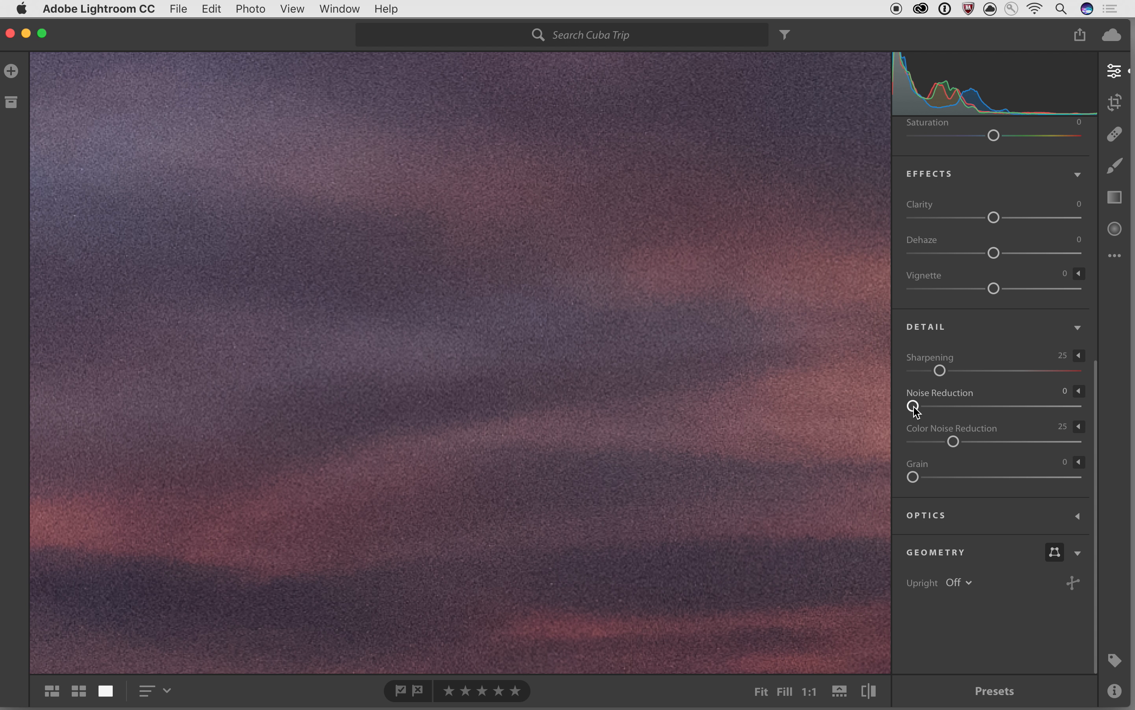
pyautogui.moveTo(914, 407); pyautogui.dragTo(1038, 411)
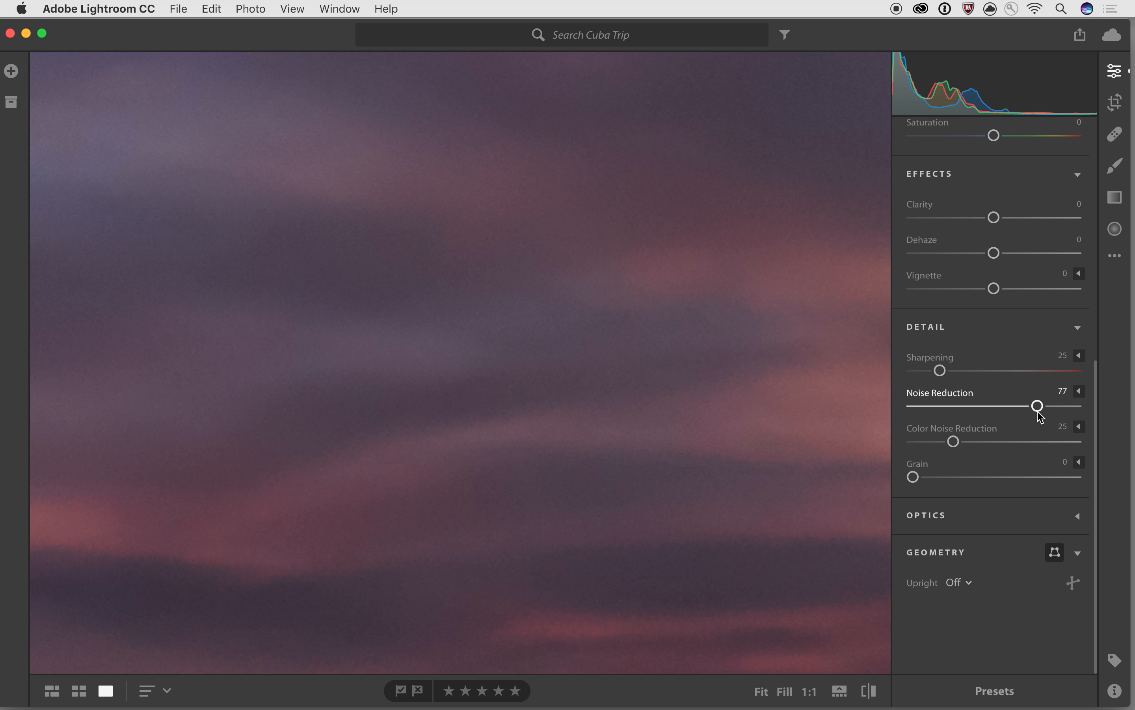
pyautogui.moveTo(1038, 411)
# - View the lamp and horizon at 1:1, then set noise reduction contrast 32, detail 76 and amount 40
pyautogui.click(718, 373)
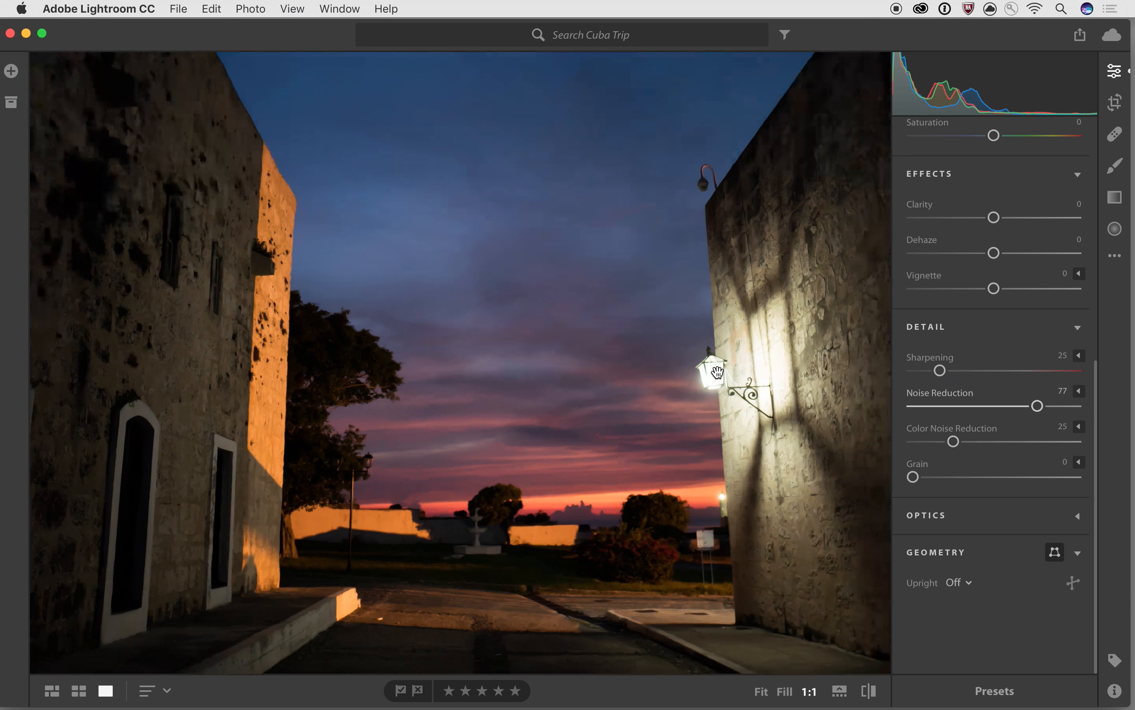
pyautogui.click(718, 373)
pyautogui.moveTo(713, 352); pyautogui.dragTo(453, 404)
pyautogui.moveTo(550, 484); pyautogui.dragTo(514, 330)
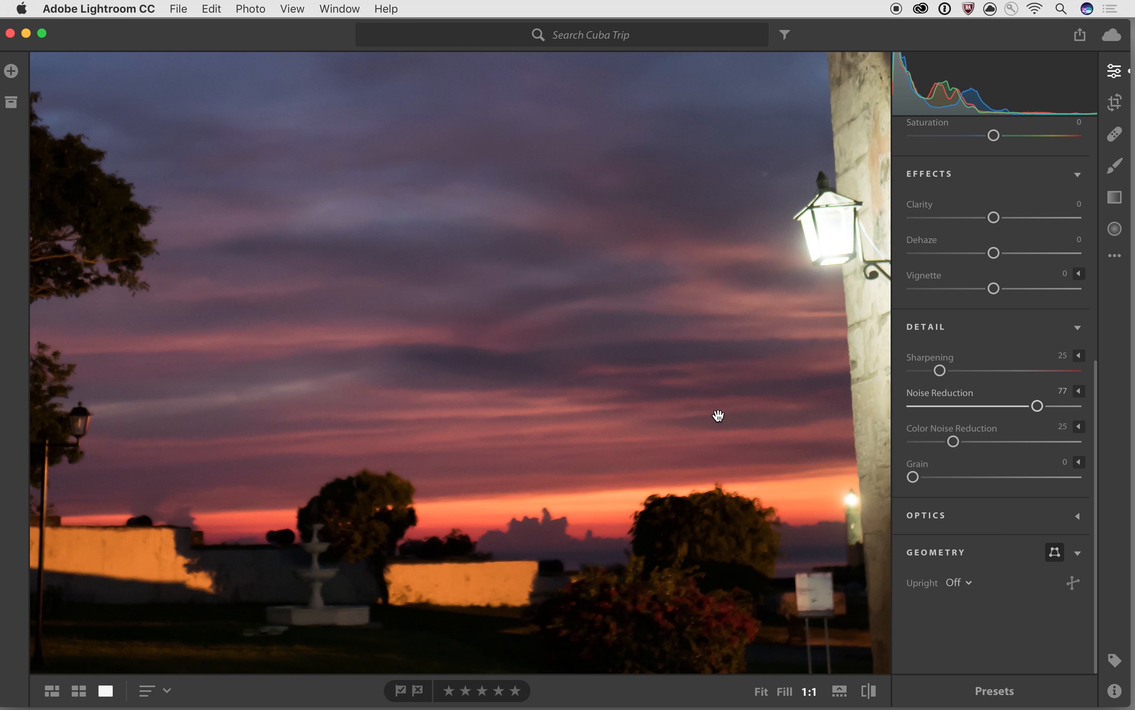
pyautogui.click(1079, 392)
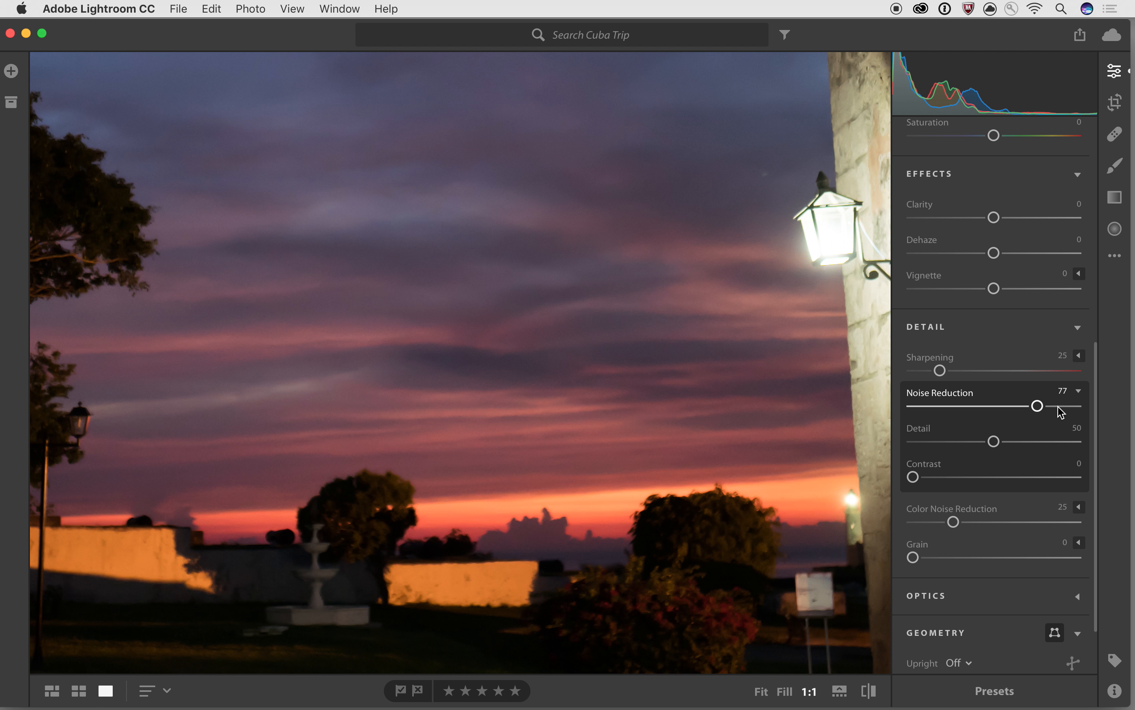
pyautogui.moveTo(913, 477); pyautogui.dragTo(966, 480)
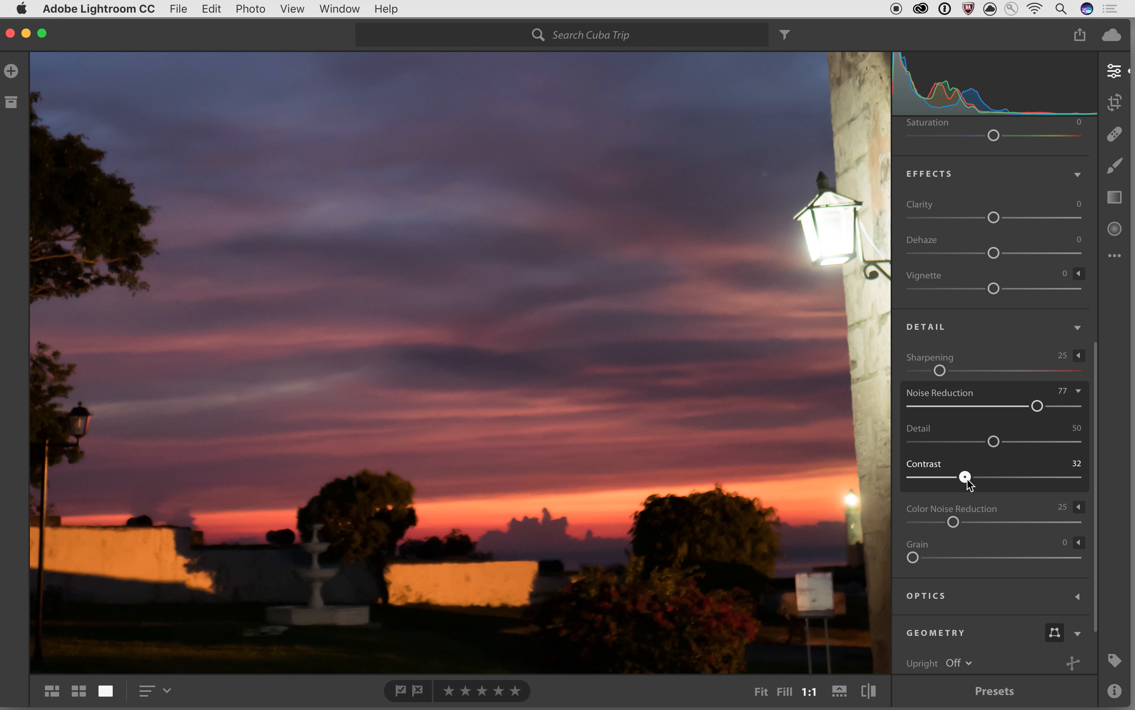
pyautogui.moveTo(996, 441); pyautogui.dragTo(979, 411)
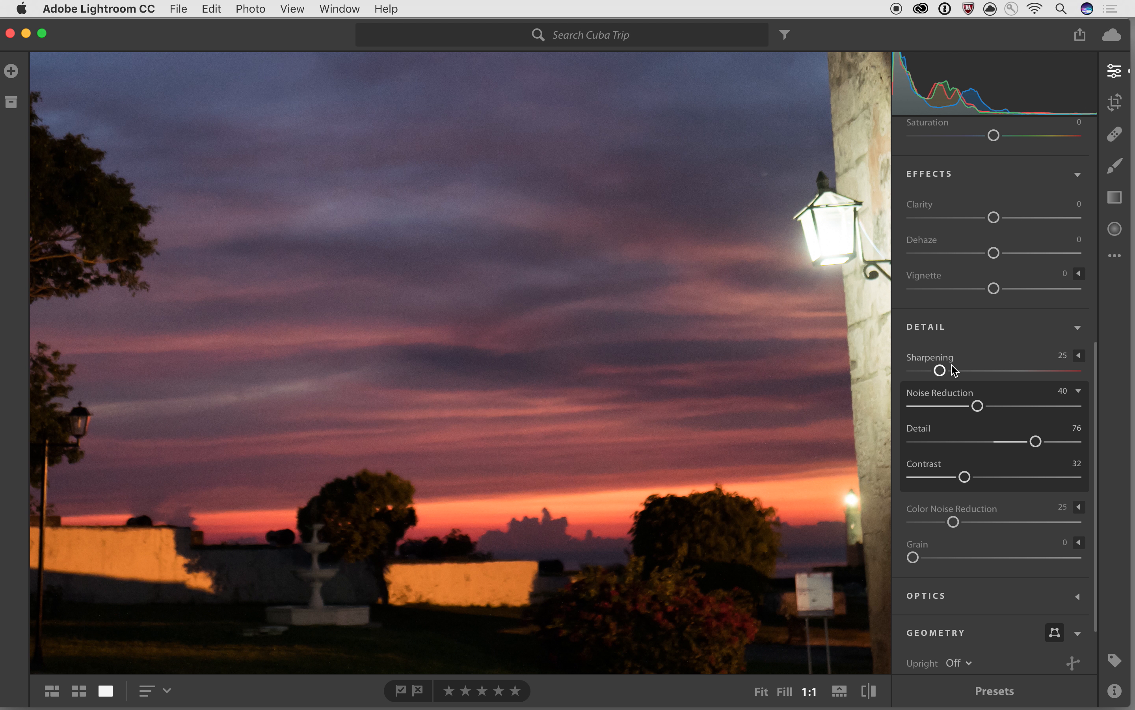